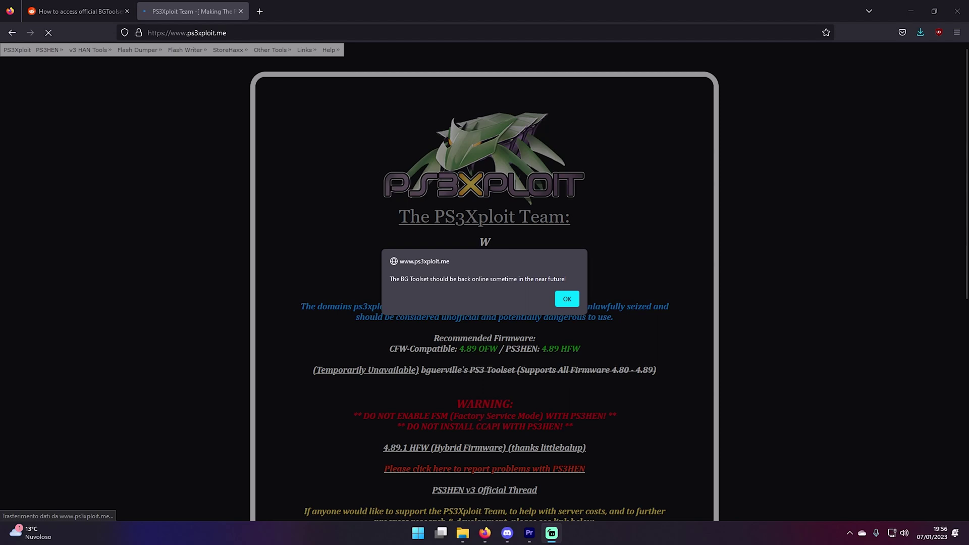
Read and dismiss the PS3Xploit notice that the BG Toolset is offline
drag(401, 276, 417, 279)
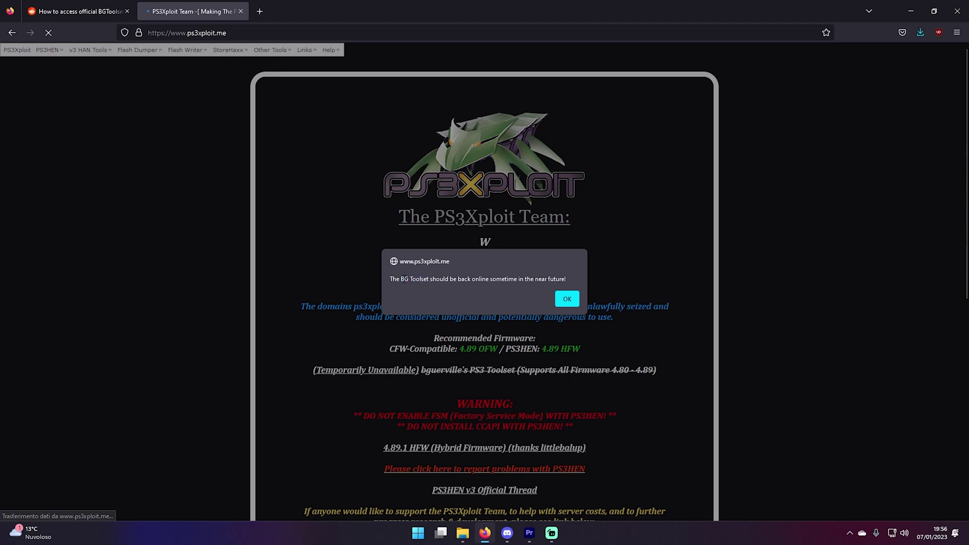
drag(434, 277, 567, 279)
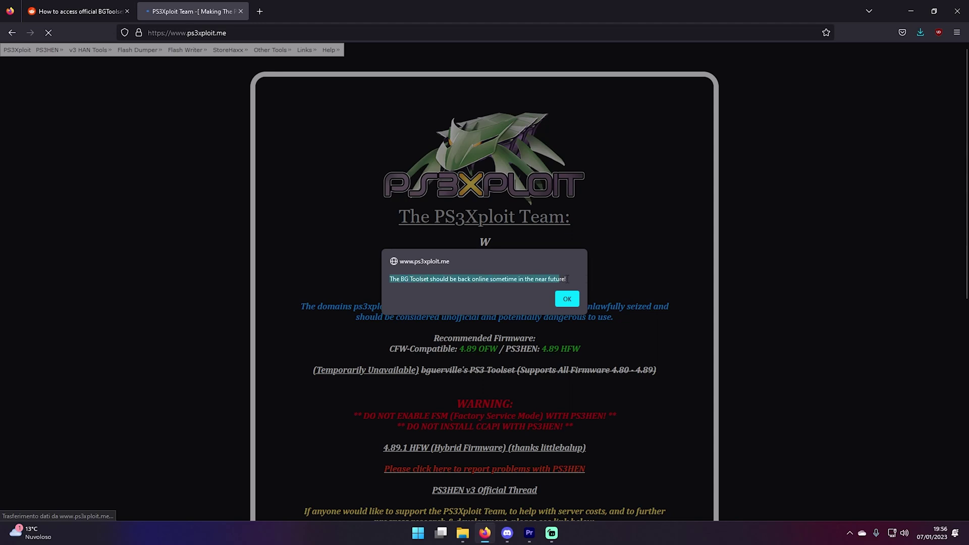
click(568, 280)
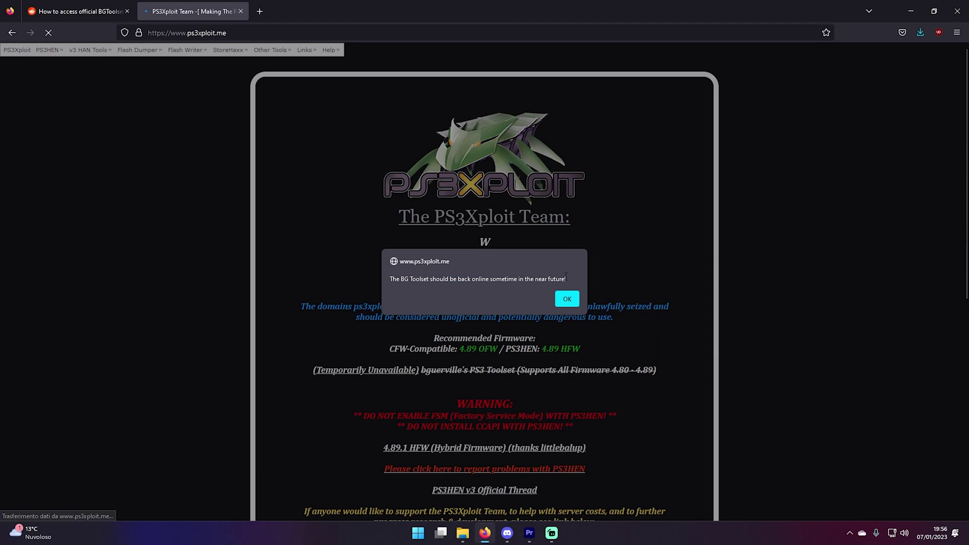
click(566, 298)
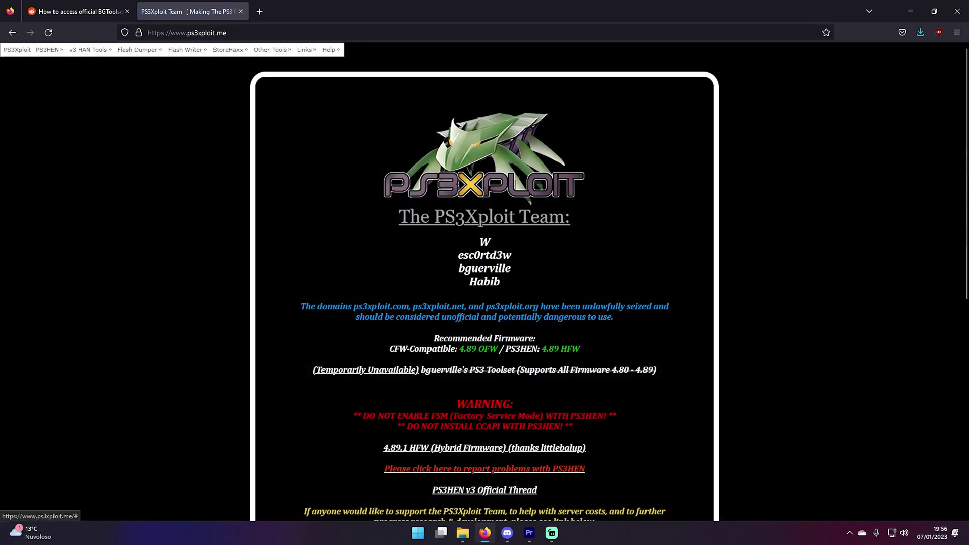
Look over the PS3Xploit homepage's PS3HEN menu, then return to the Reddit BGToolset post
mouse_move(45, 54)
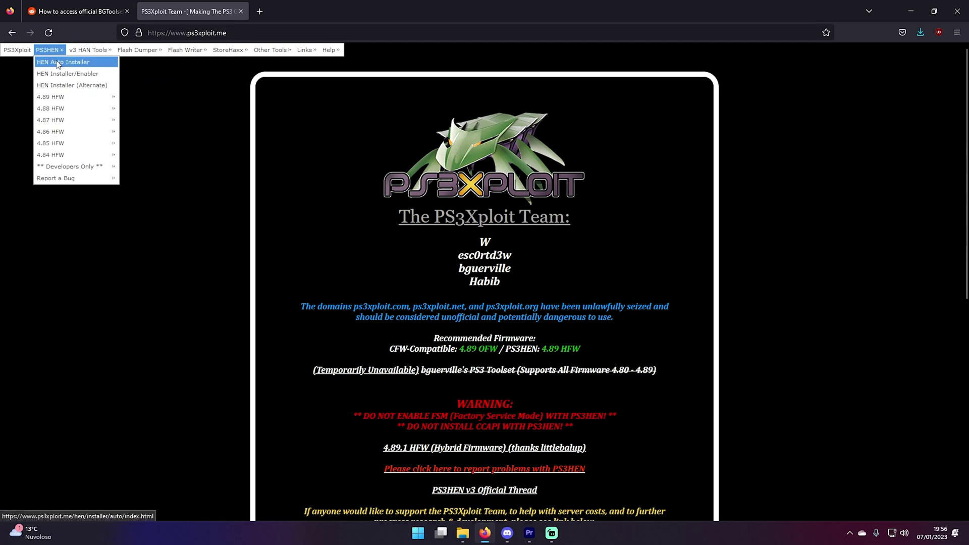
mouse_move(98, 96)
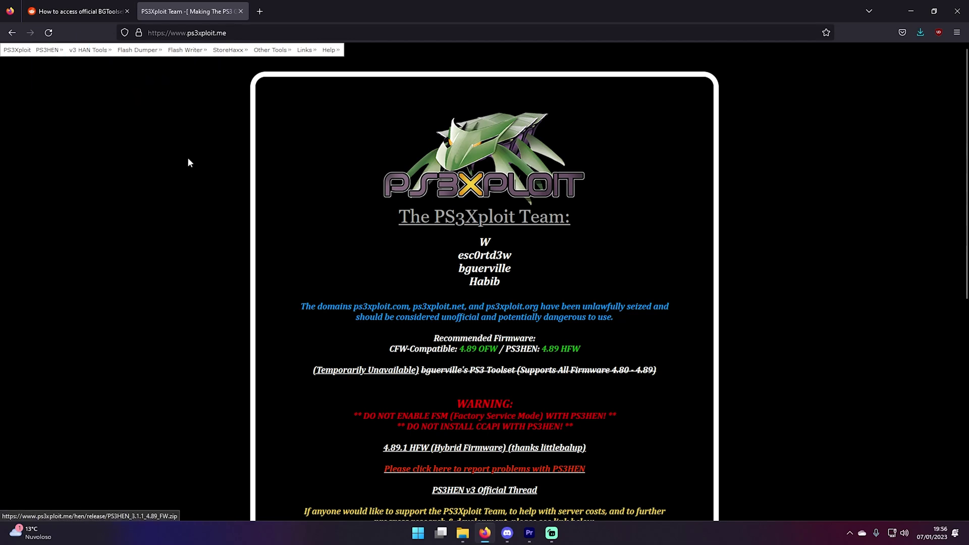
scroll(386, 195, down, 2)
scroll(386, 196, up, 2)
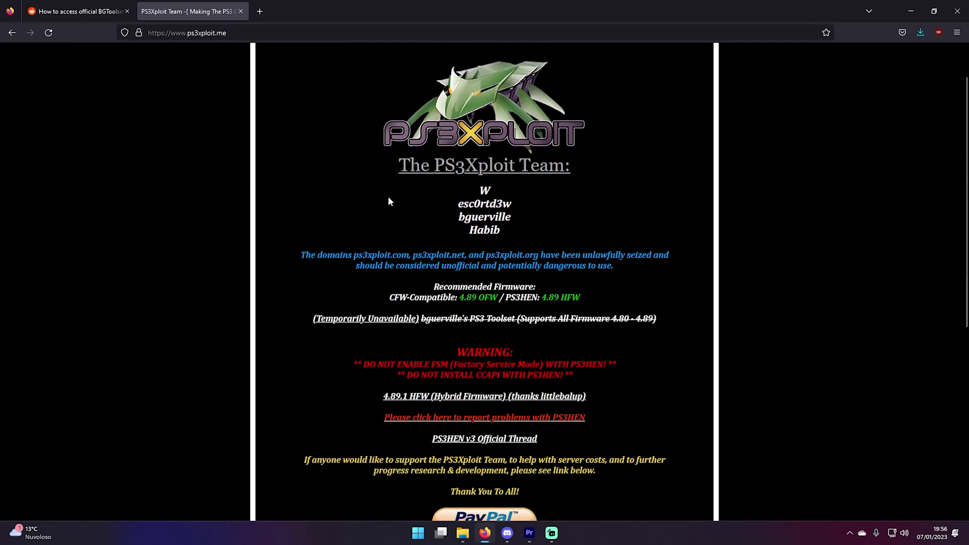
click(96, 14)
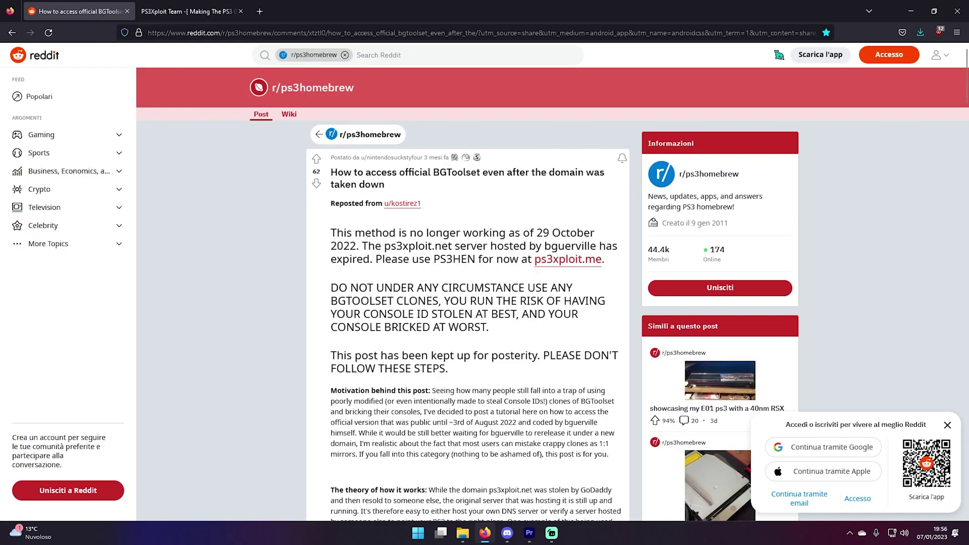
Close the Reddit sign-in prompt and read the post's 'Use a public DNS server' instructions
click(947, 425)
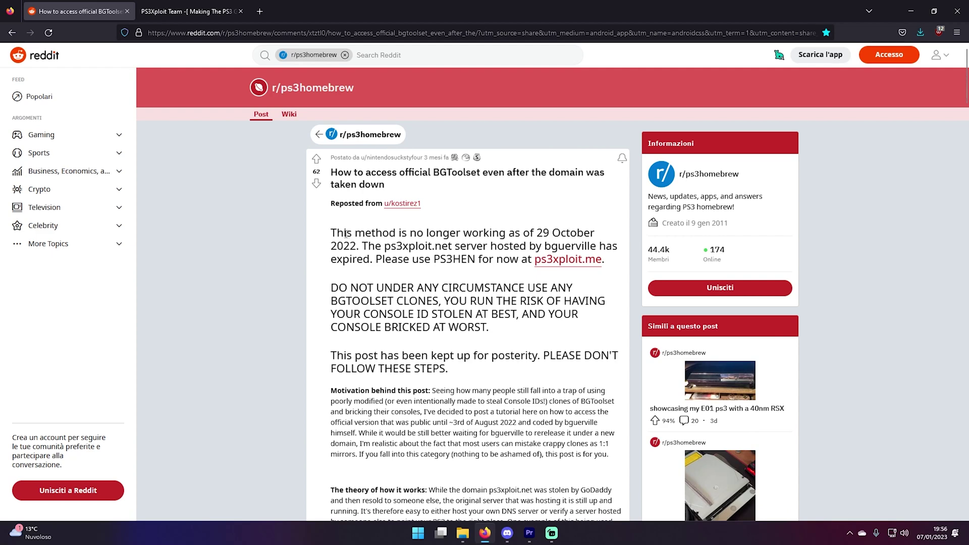
drag(333, 232, 516, 276)
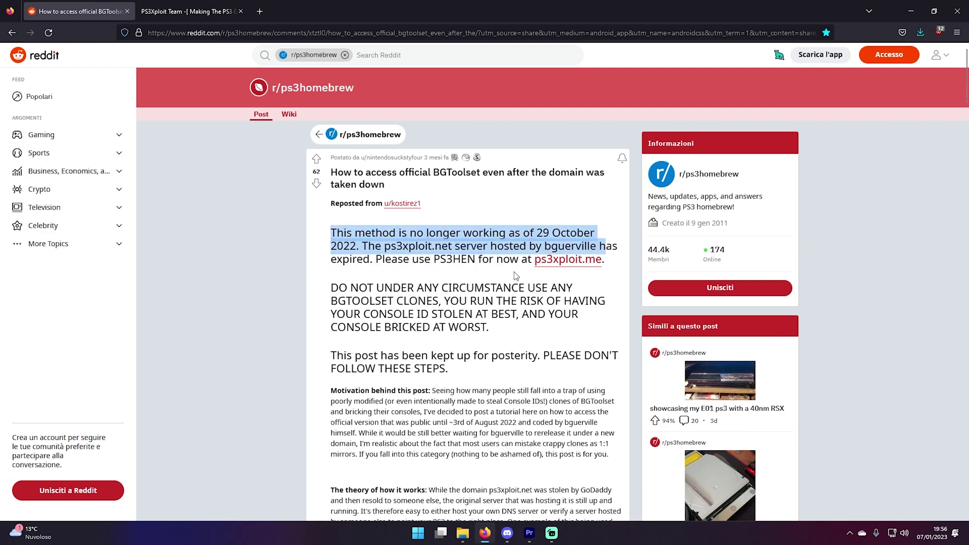
click(516, 276)
scroll(475, 277, down, 3)
scroll(467, 280, down, 4)
scroll(466, 283, up, 2)
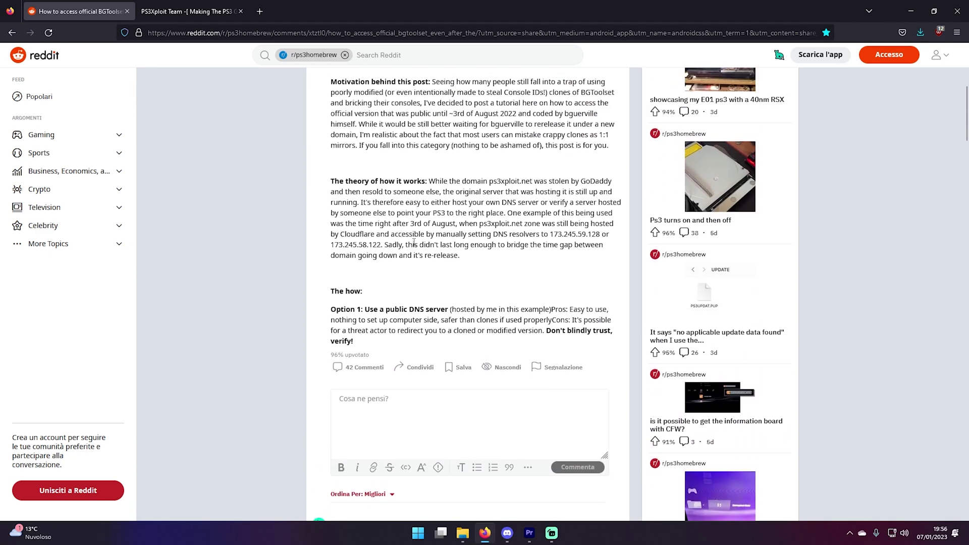
scroll(423, 259, down, 2)
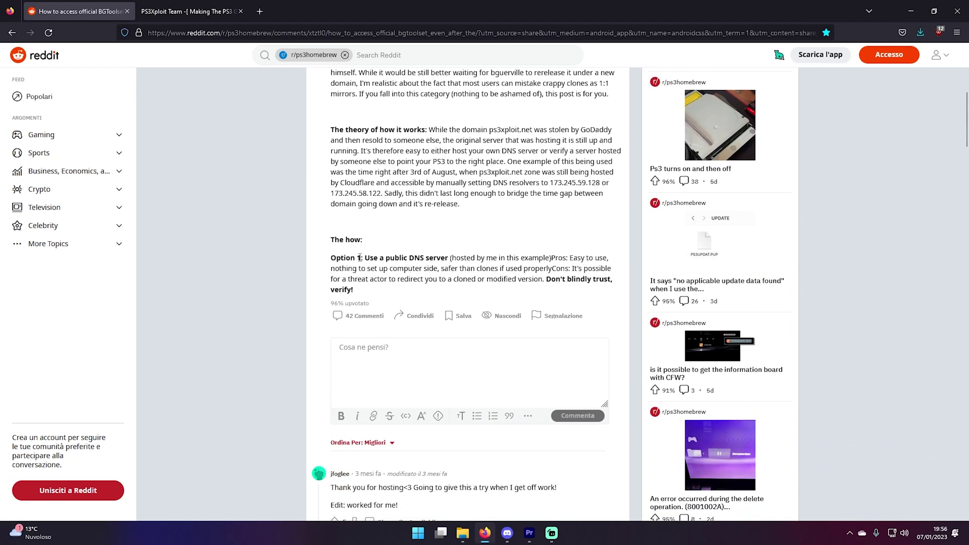
drag(365, 258, 445, 259)
click(442, 259)
Reread the note that the method stopped working on 29 October 2022, then browse the comments
scroll(429, 276, up, 7)
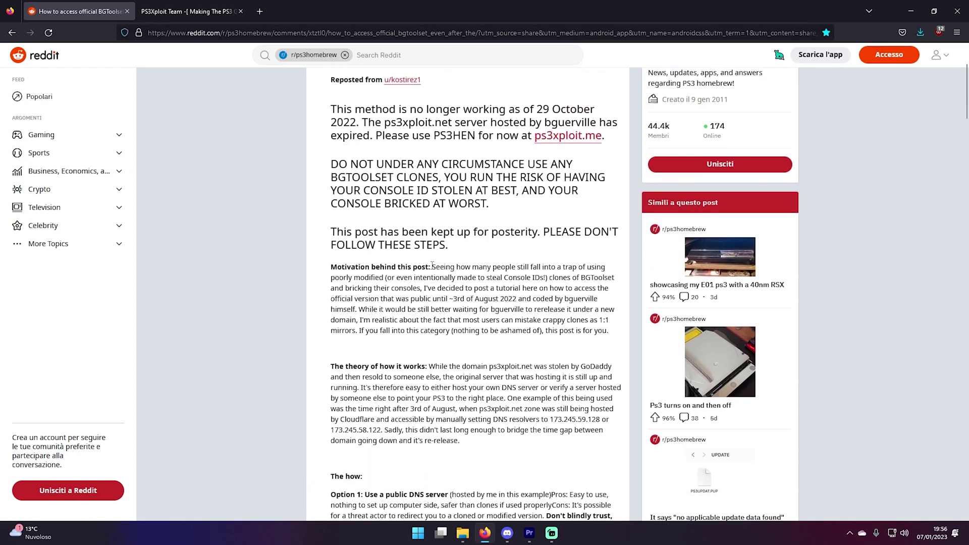
drag(335, 232, 599, 240)
click(556, 233)
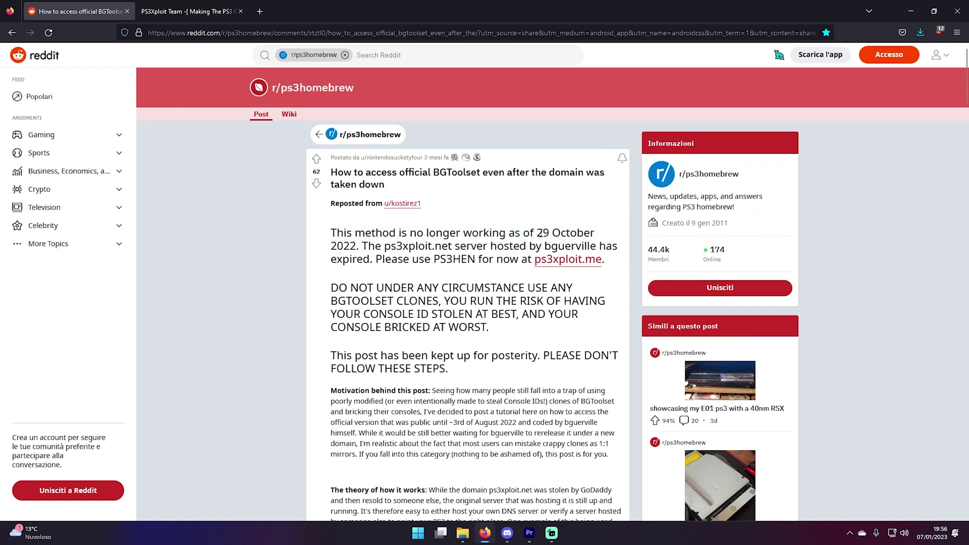
drag(539, 233, 597, 236)
click(441, 242)
click(406, 241)
scroll(449, 244, down, 1)
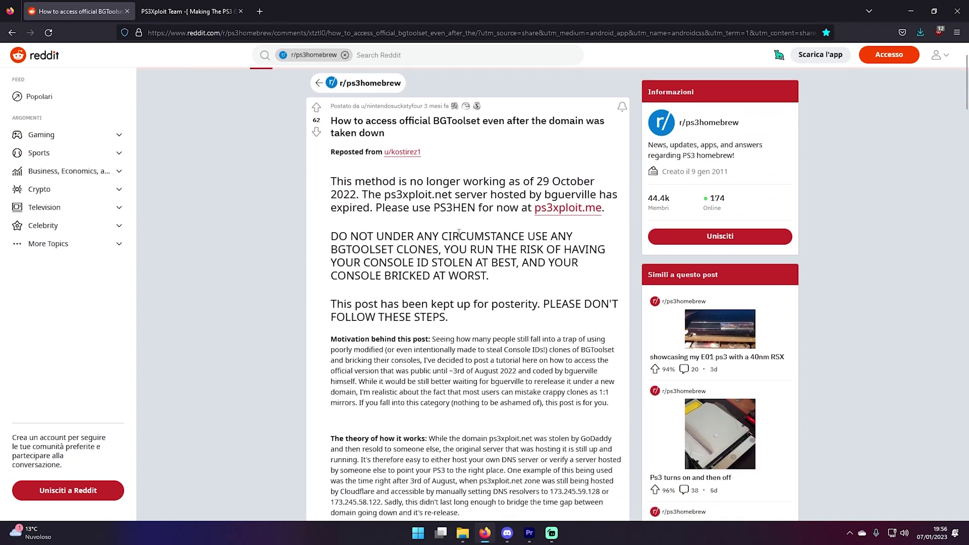
scroll(459, 232, down, 10)
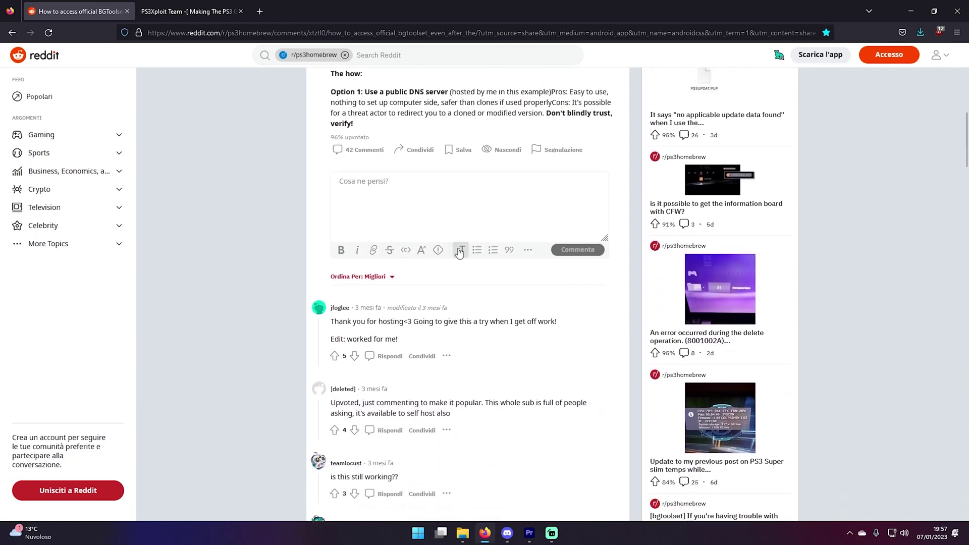
scroll(459, 252, down, 8)
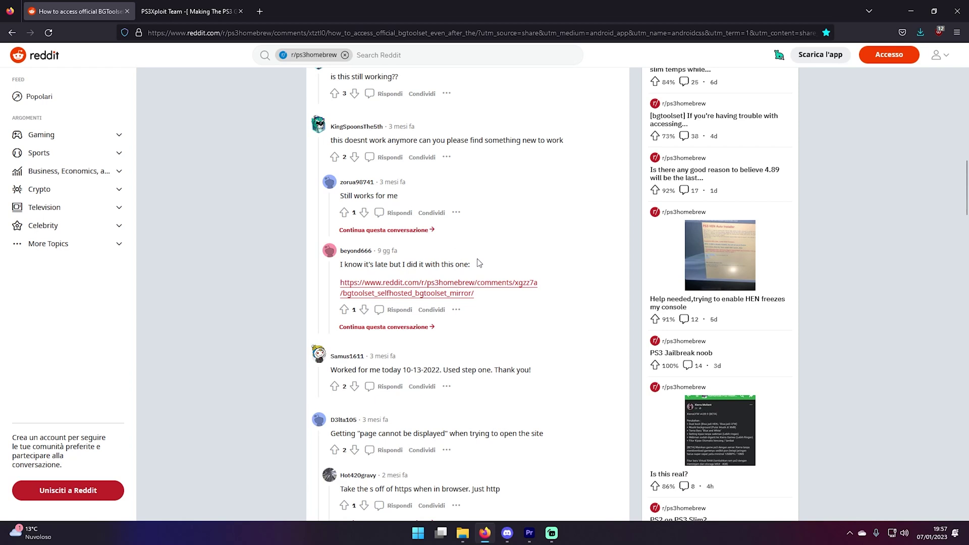
scroll(418, 250, up, 15)
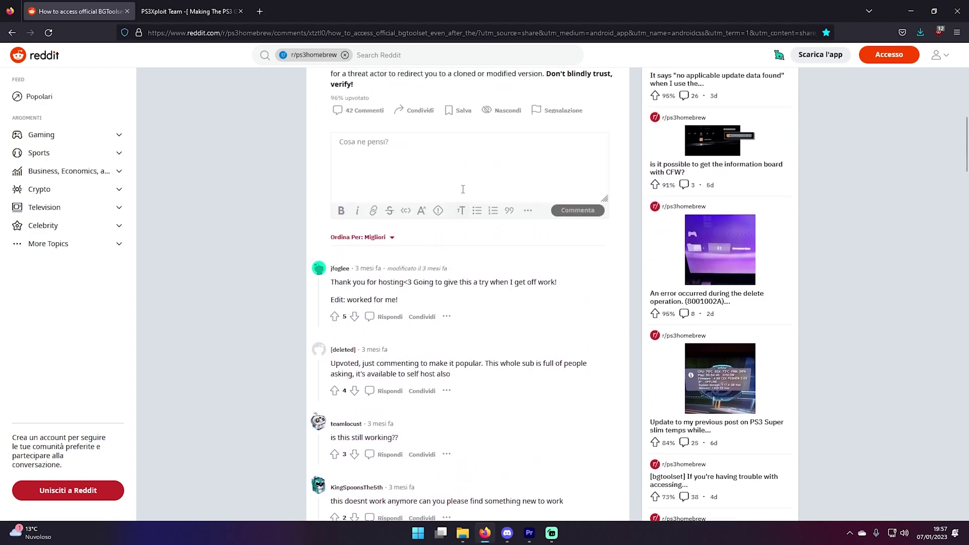
scroll(457, 116, up, 8)
scroll(454, 216, down, 11)
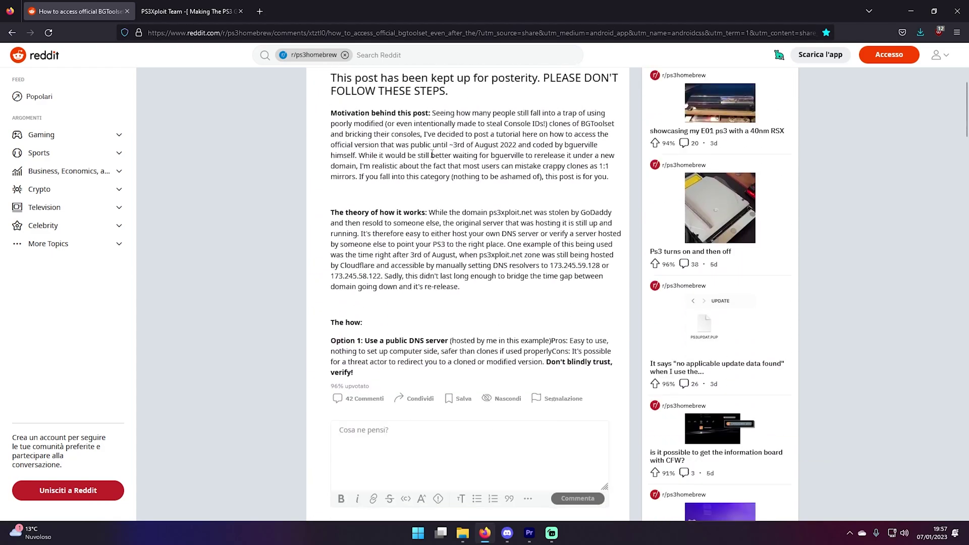
scroll(457, 222, down, 9)
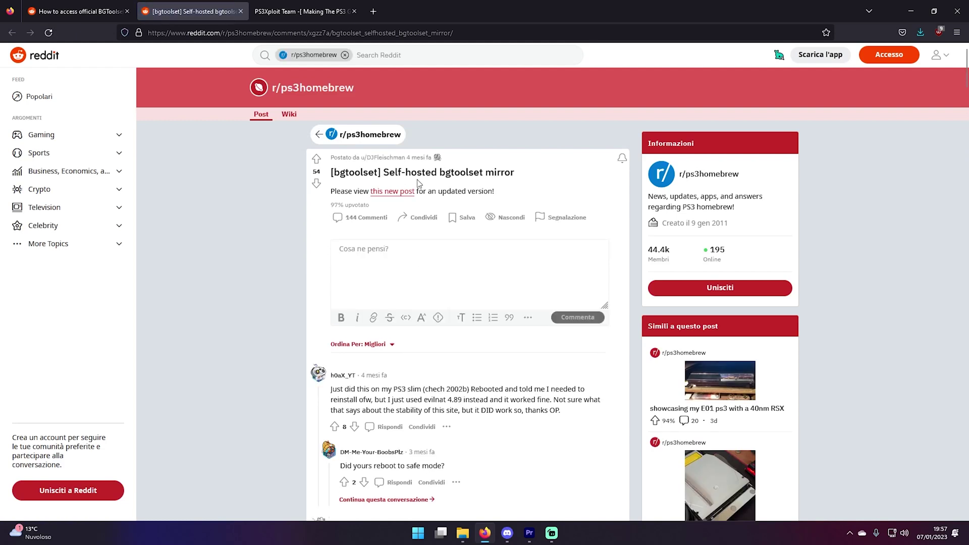
Follow the newer bgtoolset post to Dawn's PS3 Tools page of Ajgon and JamesIsWack mirrors, then close it
drag(338, 189, 504, 196)
click(504, 196)
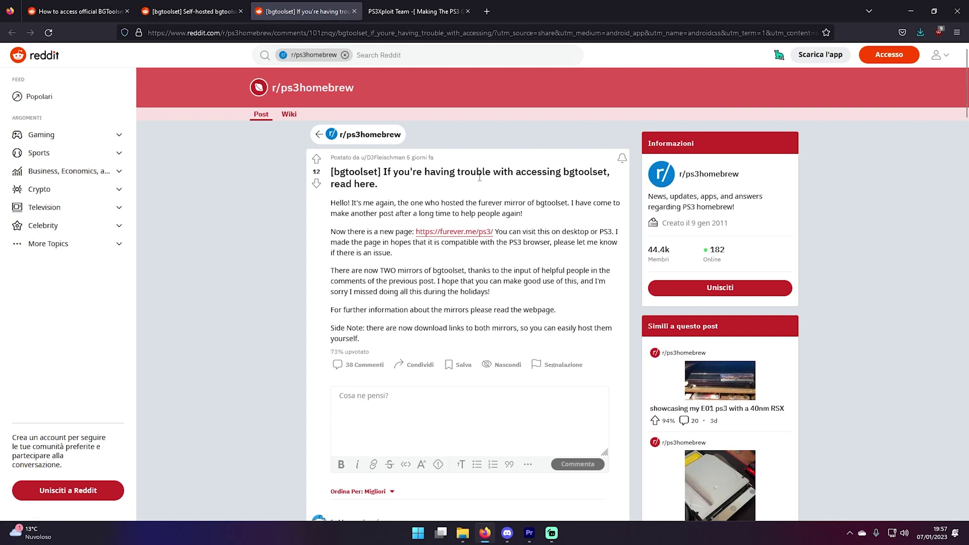
scroll(425, 192, down, 1)
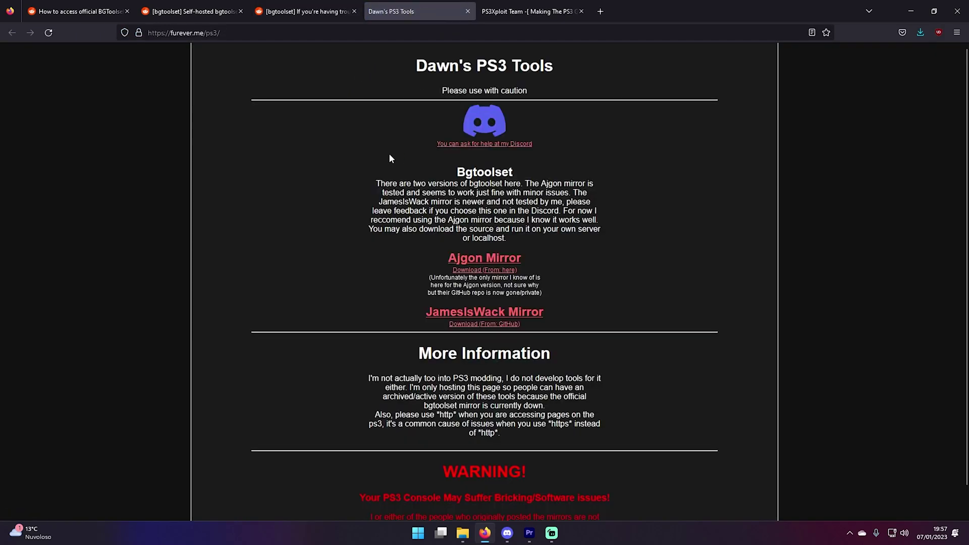
scroll(389, 156, down, 1)
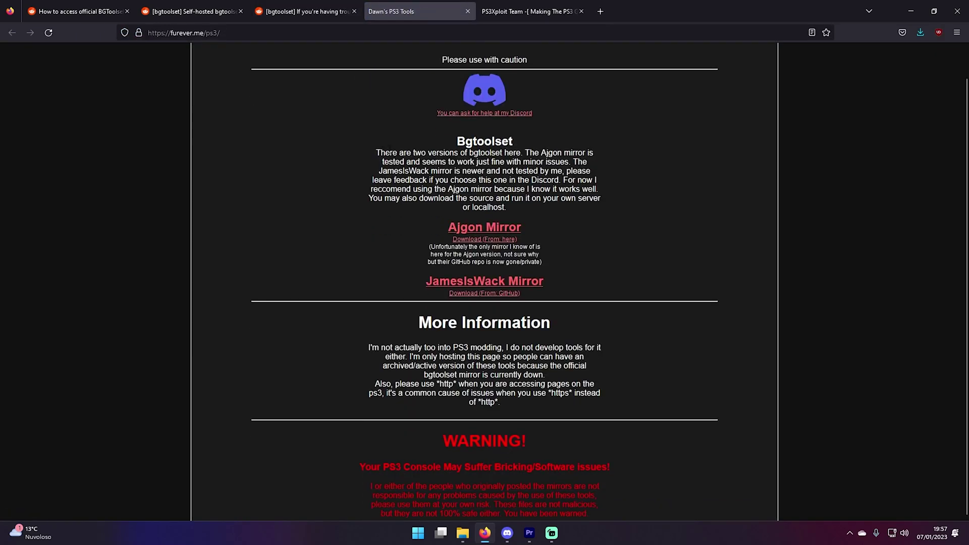
scroll(393, 149, up, 1)
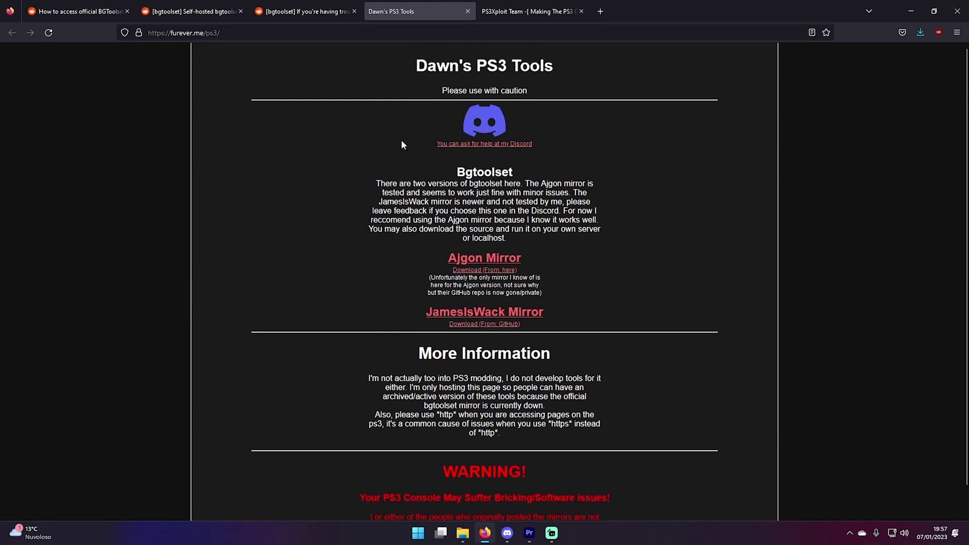
middle_click(415, 15)
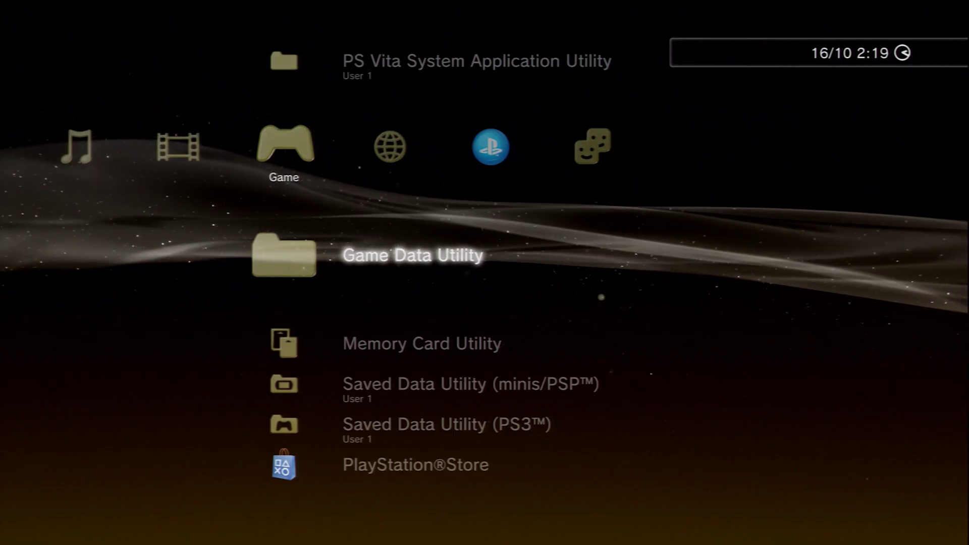
Move past Photo and Users to the Settings category and open System Update
key(Left)
key(Left)
key(Left)
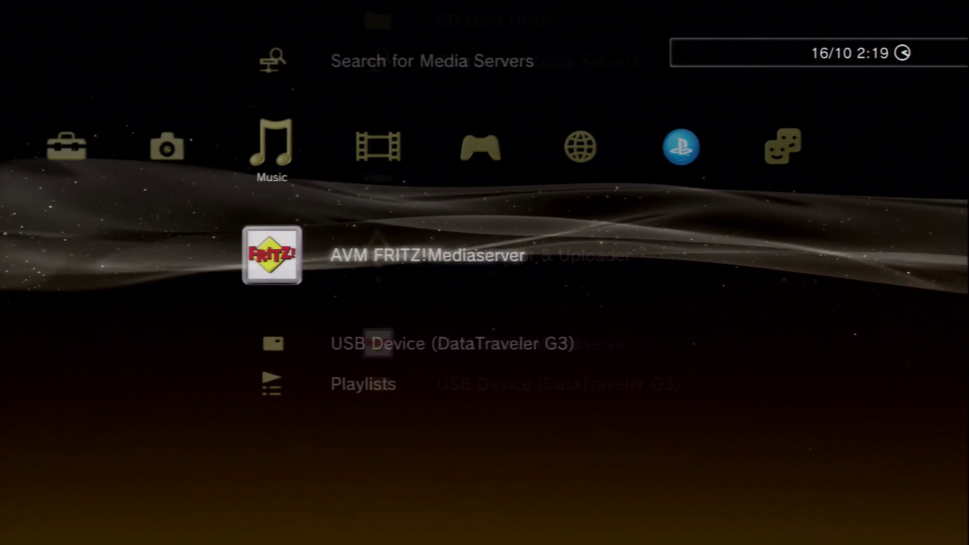
key(Left)
key(Left)
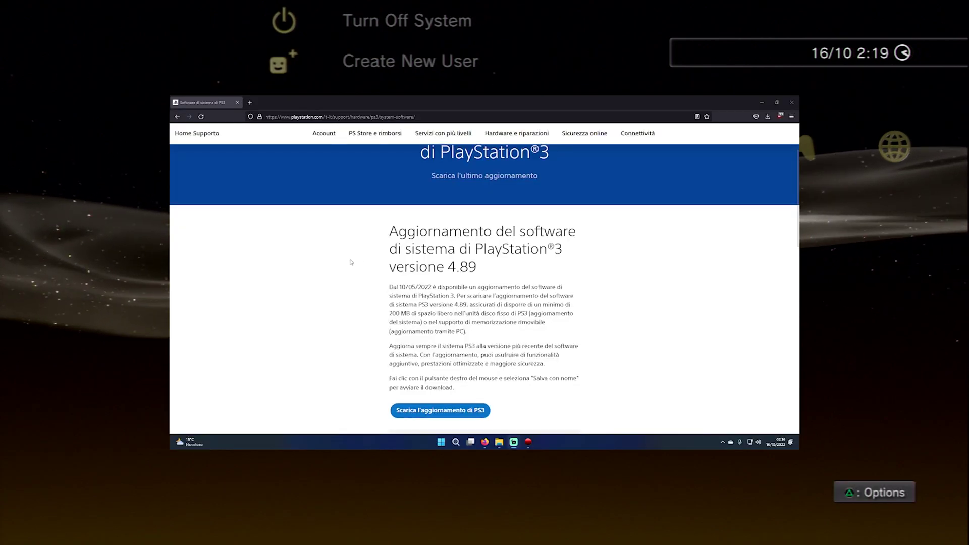
key(Right)
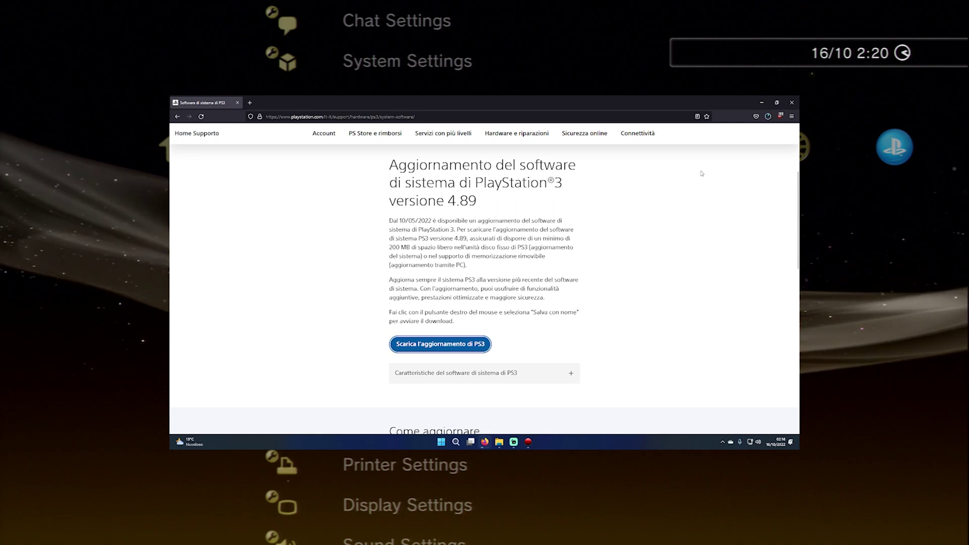
key(Up)
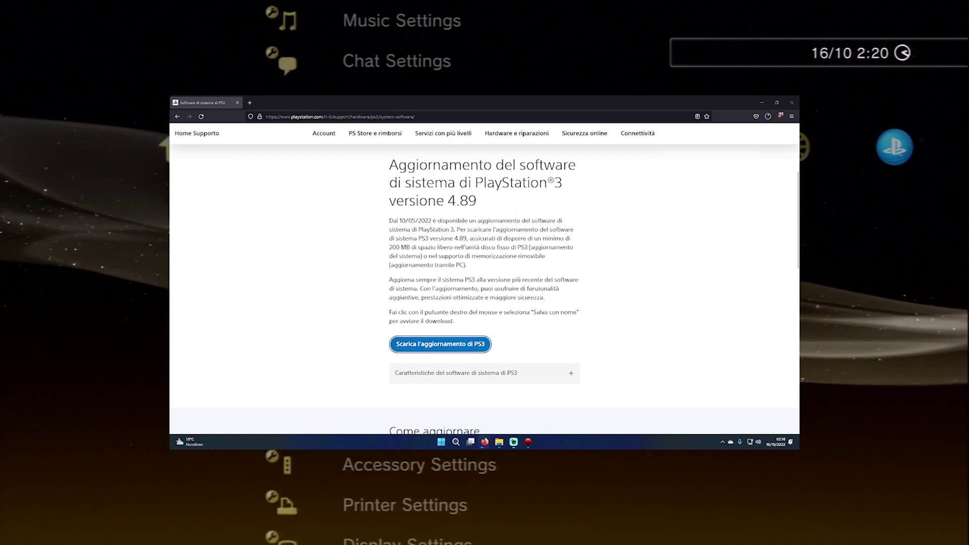
key(Up)
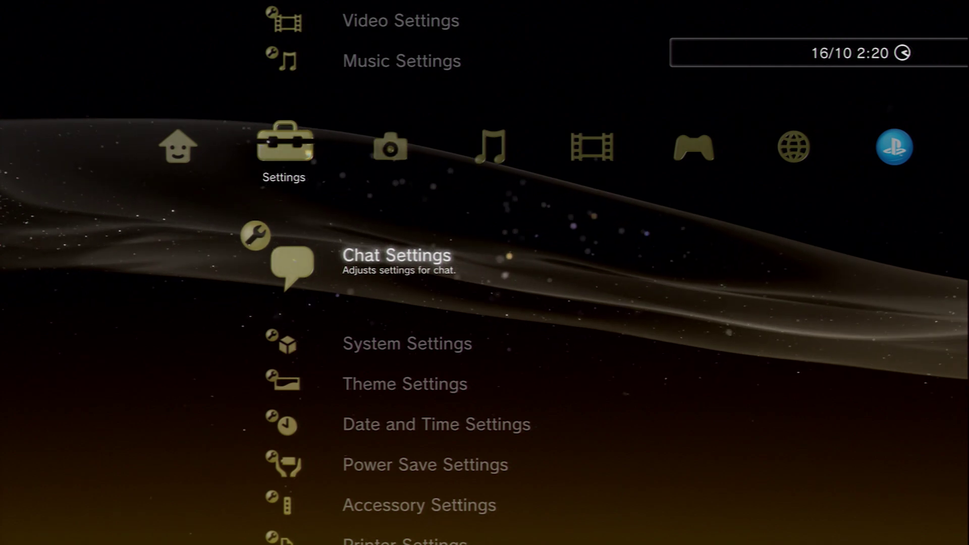
key(Up)
key(Up)
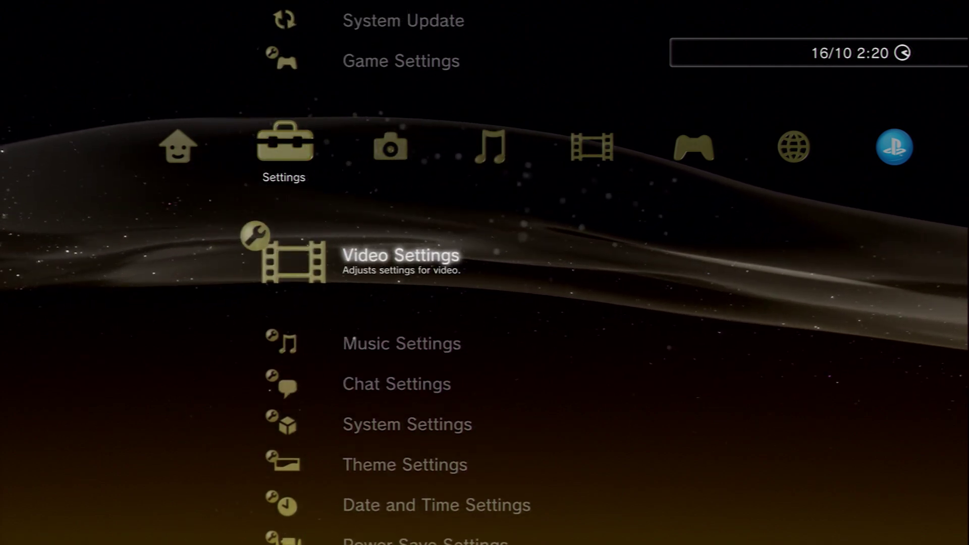
key(Up)
key(Up)
key(Return)
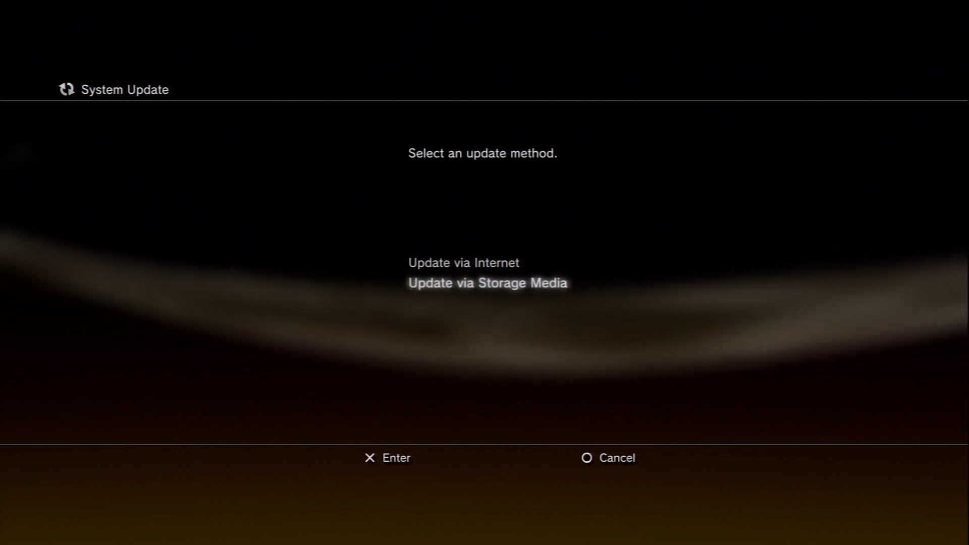
Choose Update via Storage Media, confirm the 4.89 update data and accept the user agreement
key(Return)
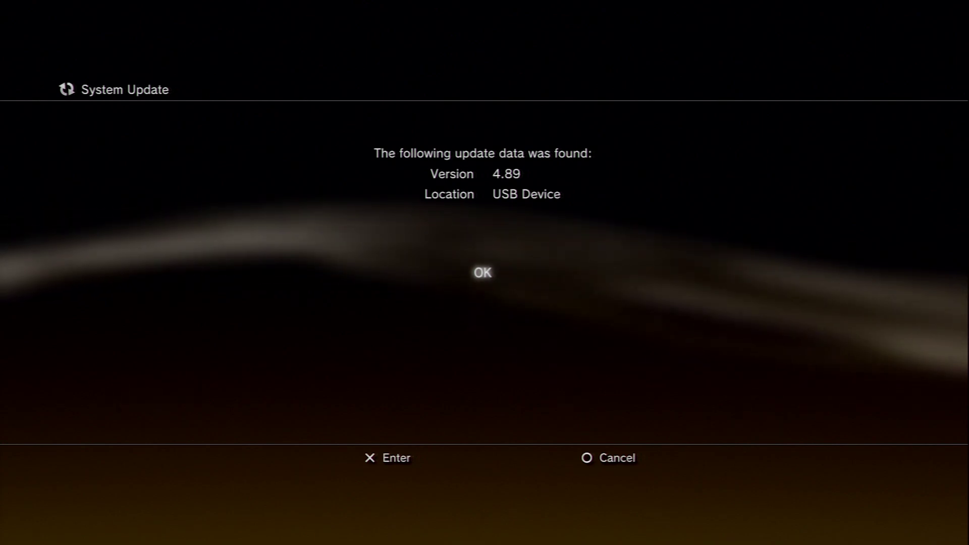
key(Return)
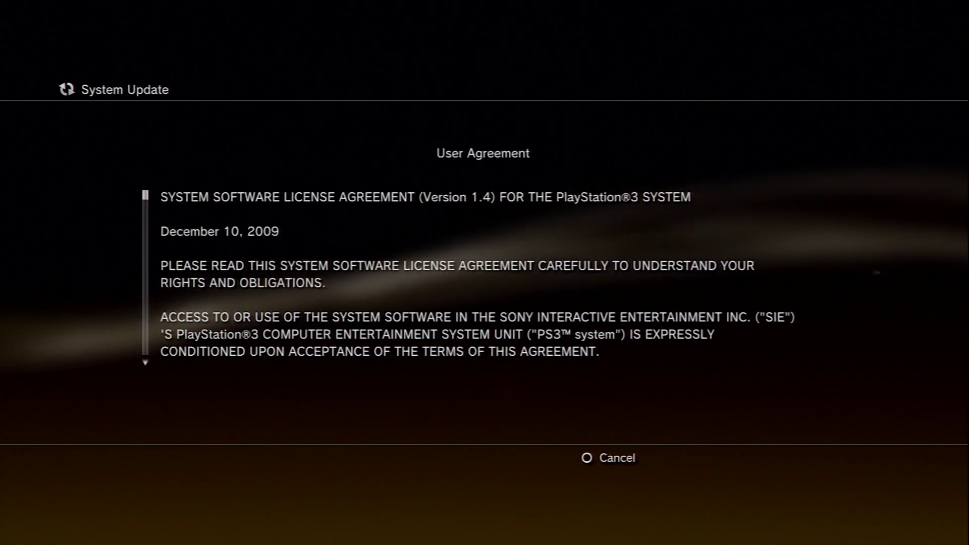
key(Right)
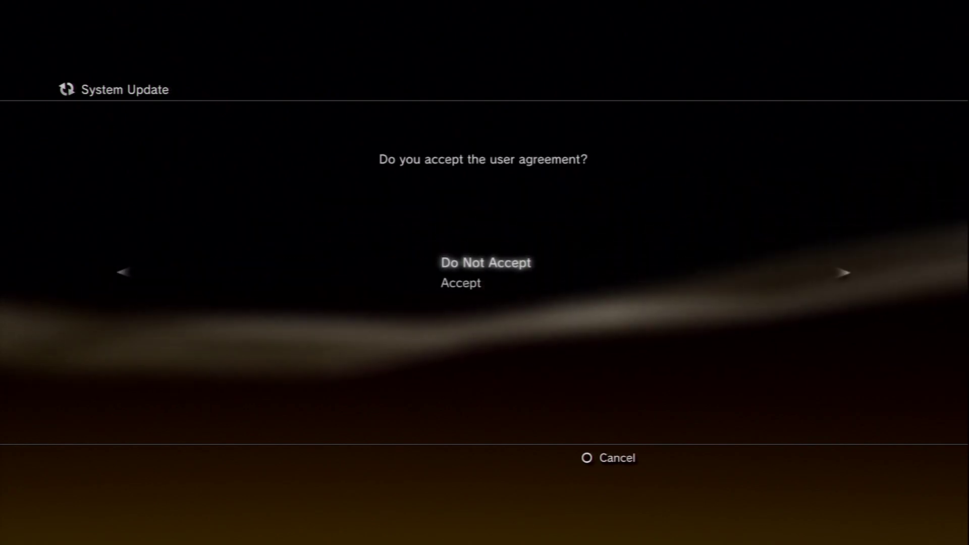
key(Down)
key(Return)
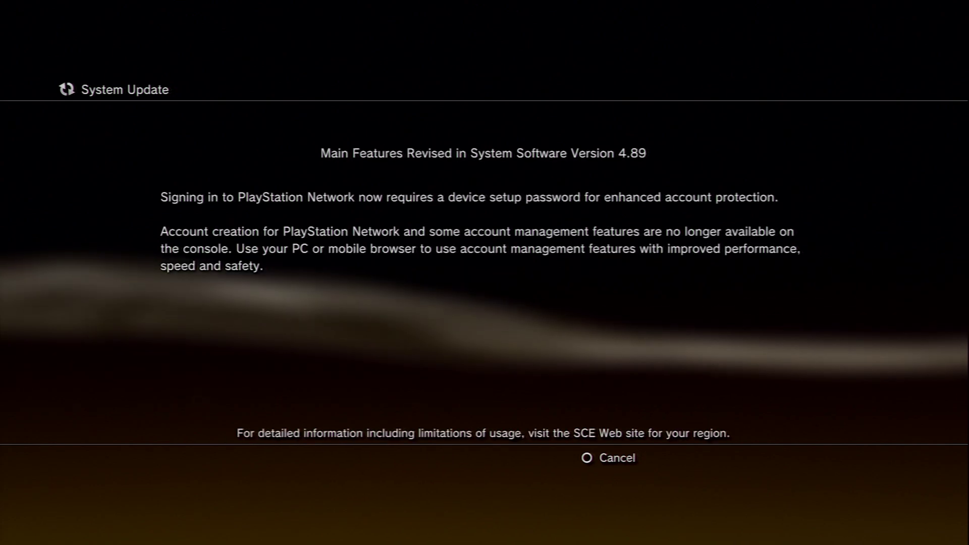
Enable automatic turn-off after update, start installing 4.89, then check the system information
key(Right)
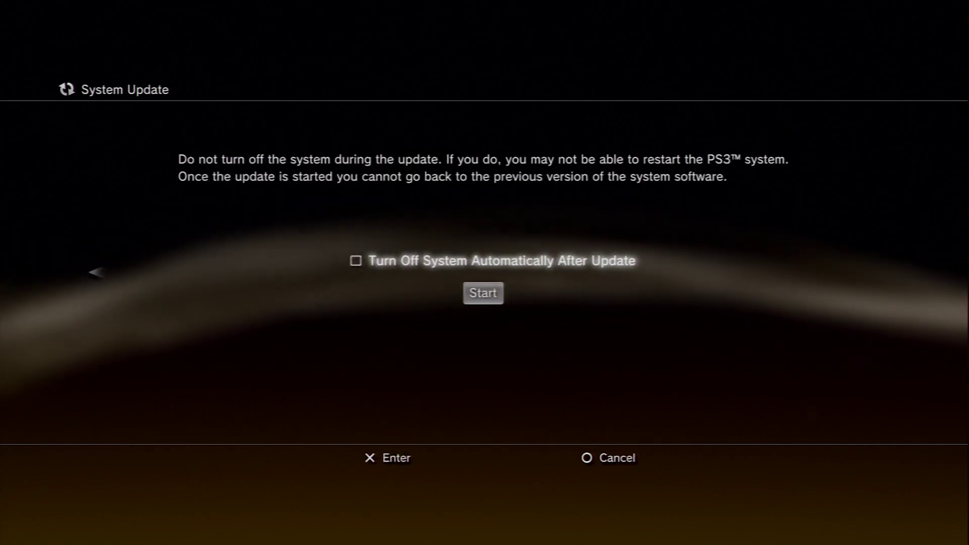
key(Return)
key(Down)
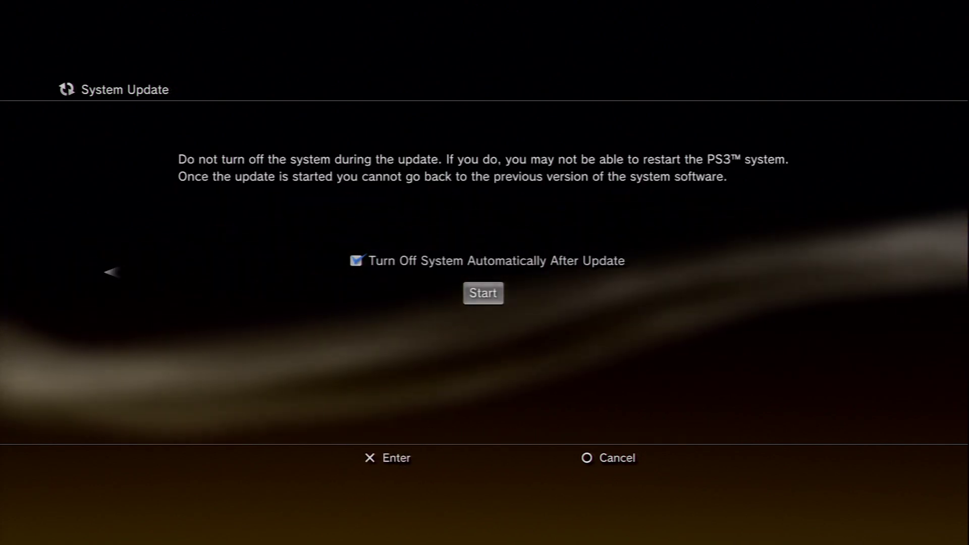
key(Return)
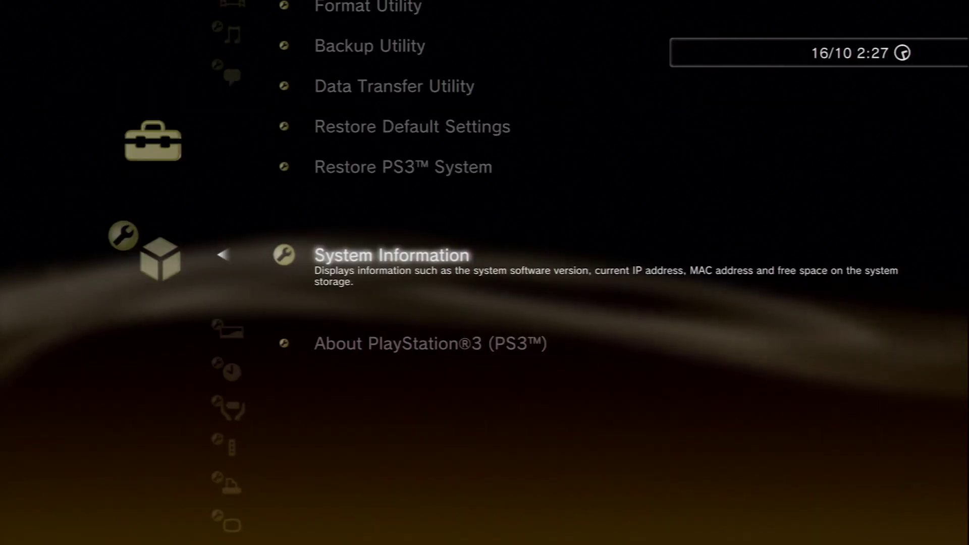
key(Return)
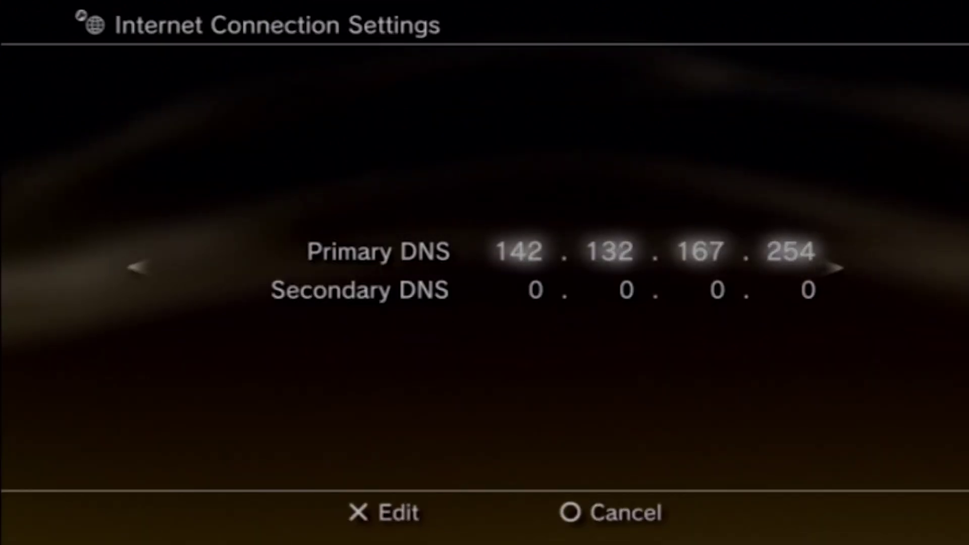
Keep Primary DNS 142.132.167.254, proxy server off and UPnP enabled, then save the connection
key(Right)
key(Right)
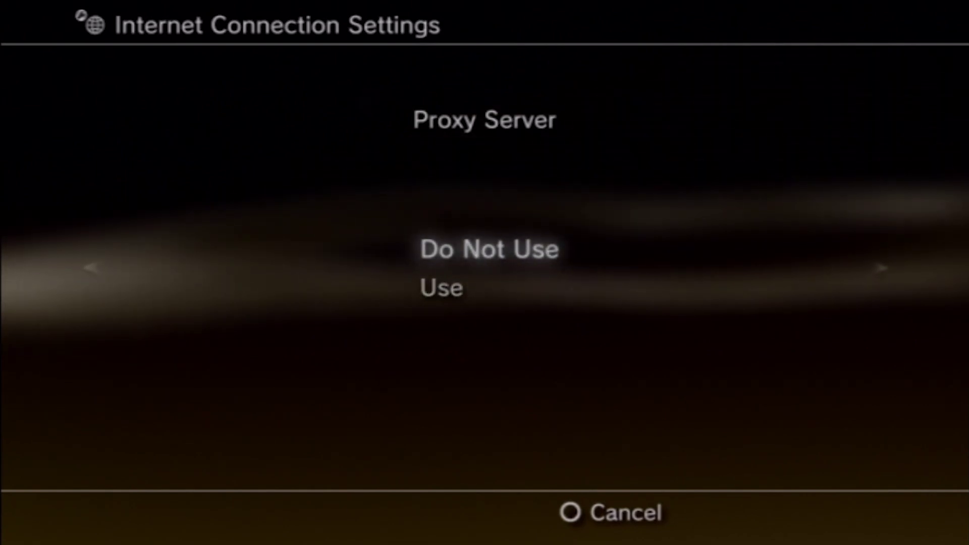
key(Return)
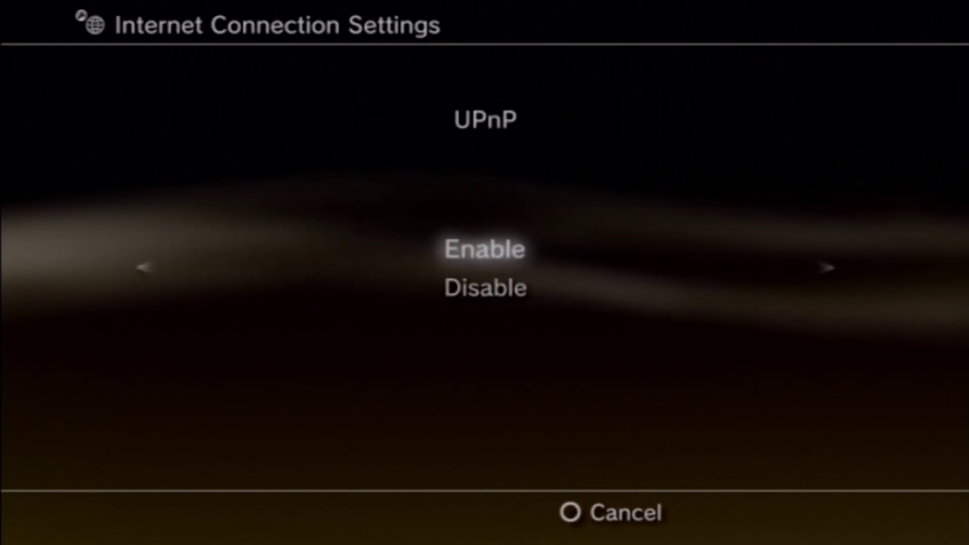
key(Return)
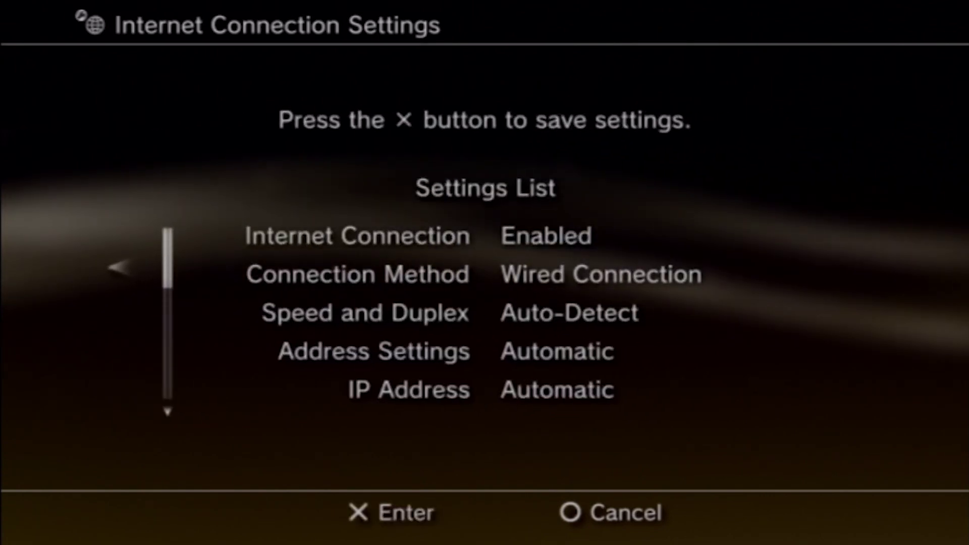
key(Return)
key(Return)
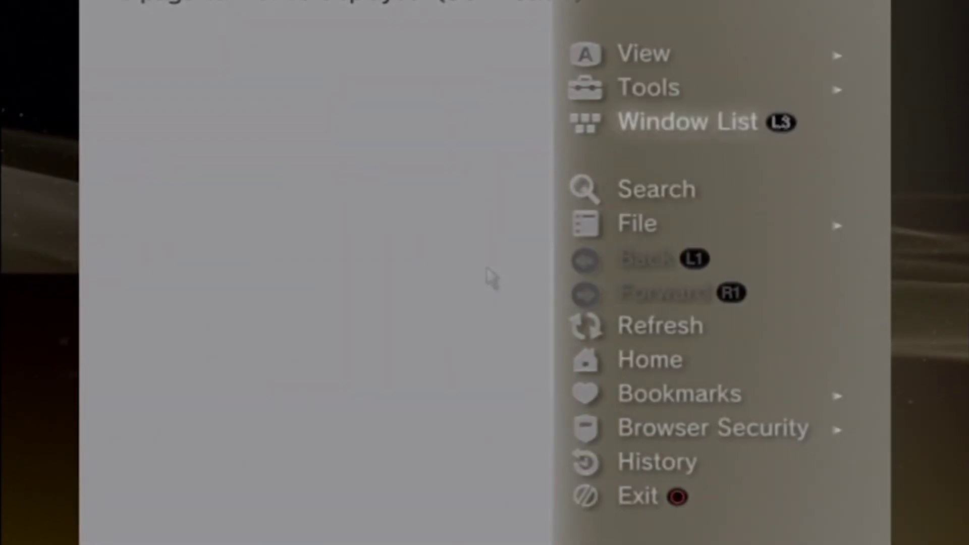
key(Up)
Check the browser's cookie settings and leave JavaScript enabled
key(Right)
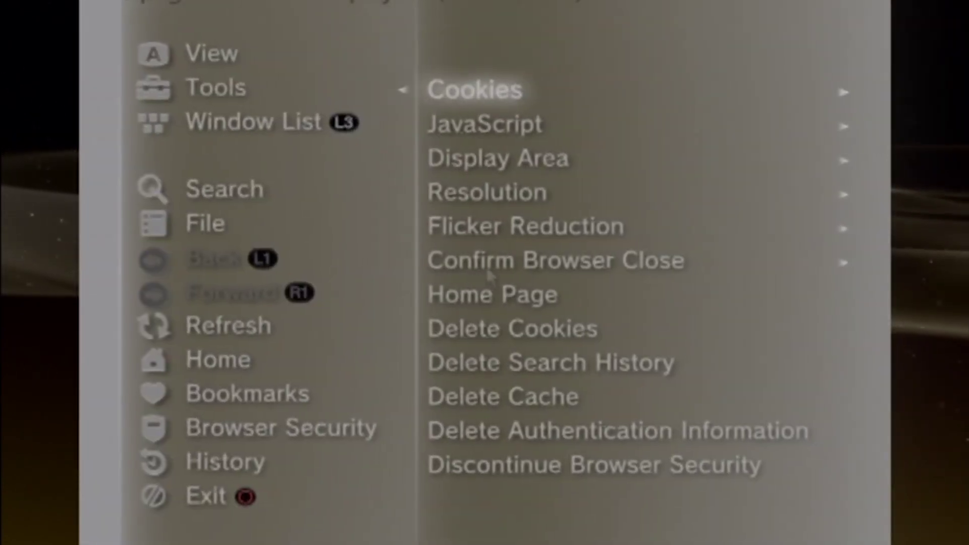
key(Right)
key(Left)
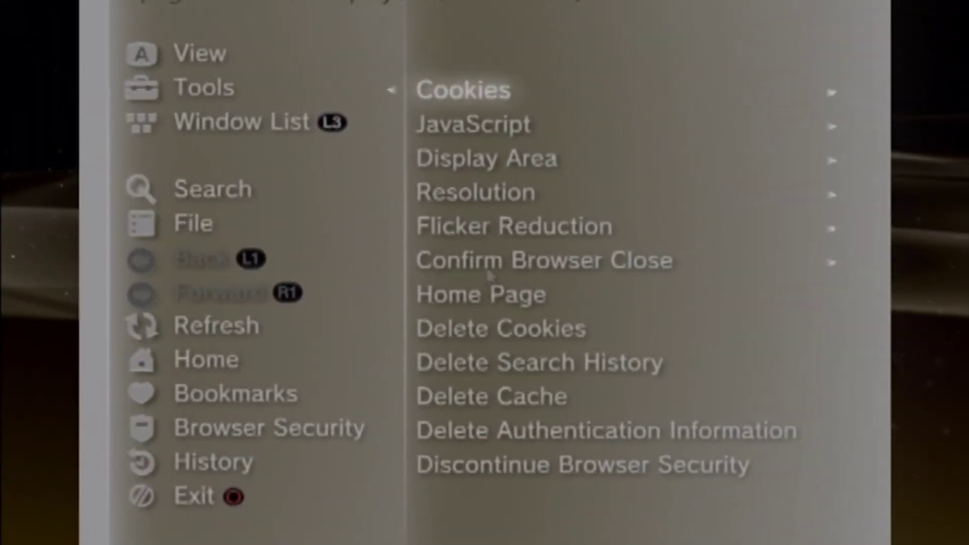
key(Down)
key(Right)
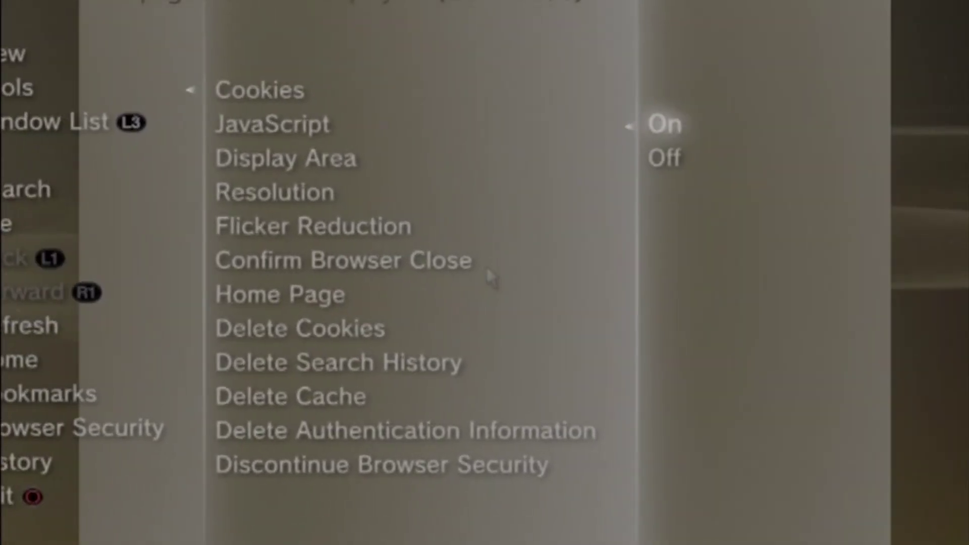
key(Return)
Delete all cookies from the browser's Tools settings
key(Menu)
key(Up)
key(Up)
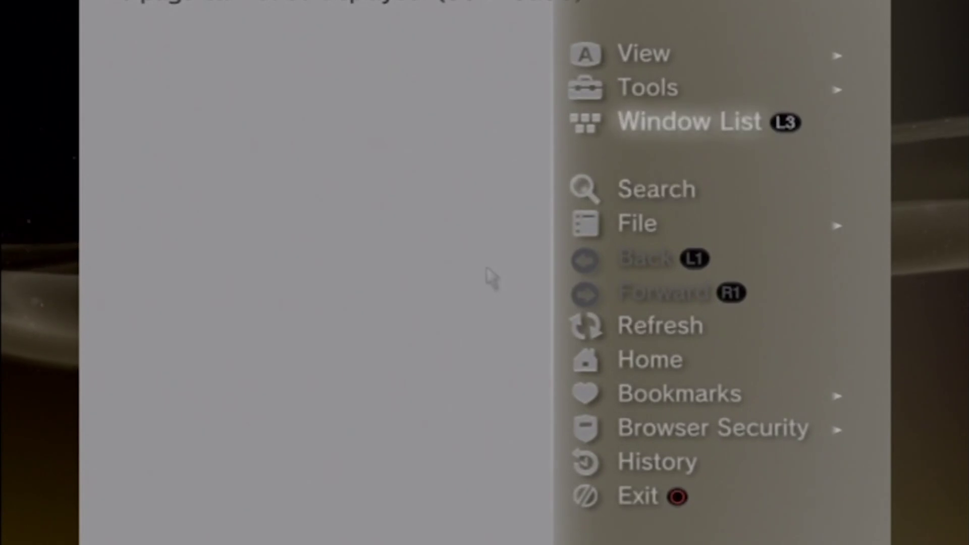
key(Up)
key(Right)
key(Down)
key(Down)
key(Down)
key(Down)
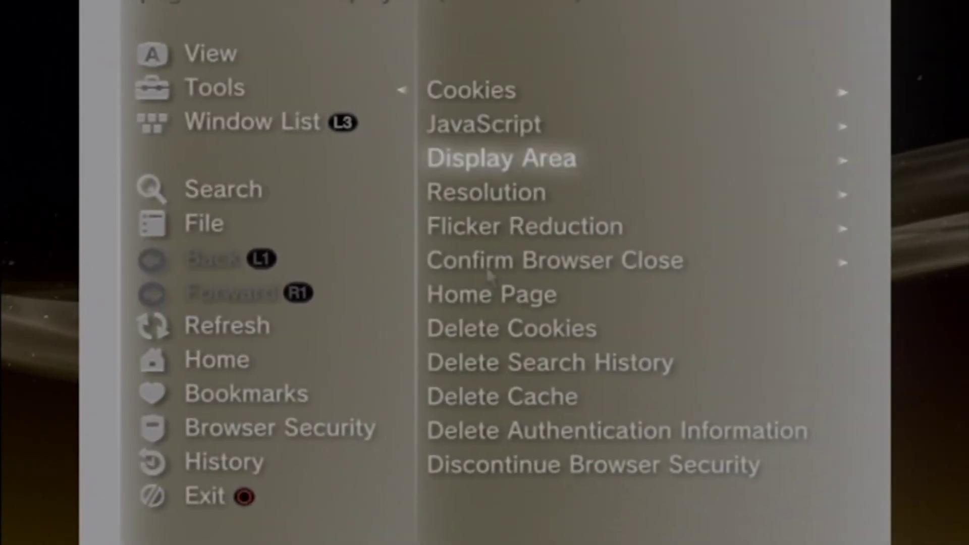
key(Down)
key(Down)
key(Down)
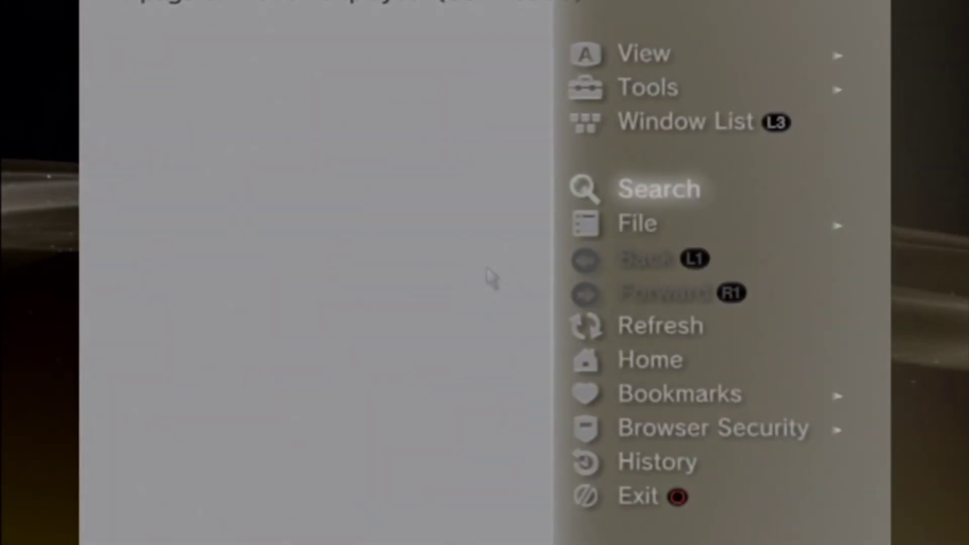
Recheck the cookie settings and return to the JavaScript setting
key(Up)
key(Up)
key(Right)
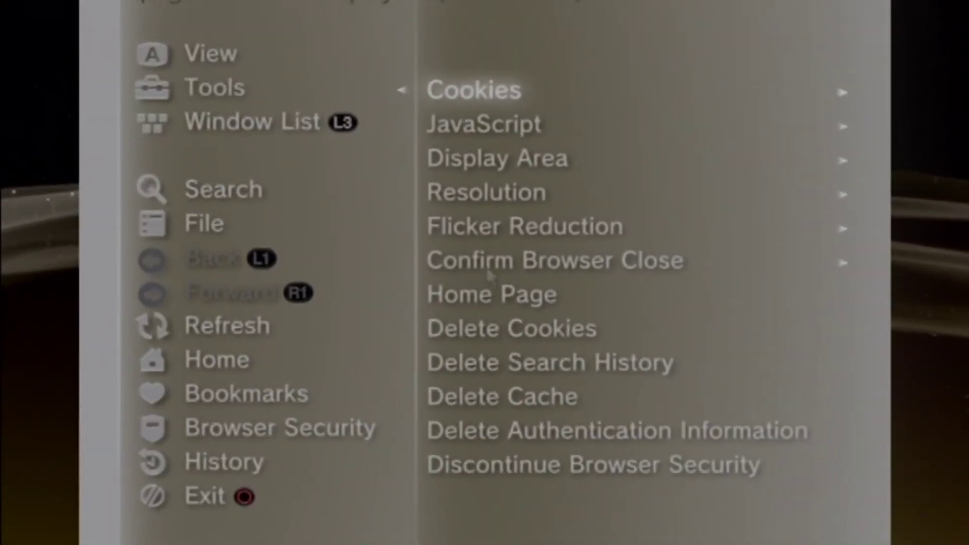
key(Right)
key(Menu)
key(Menu)
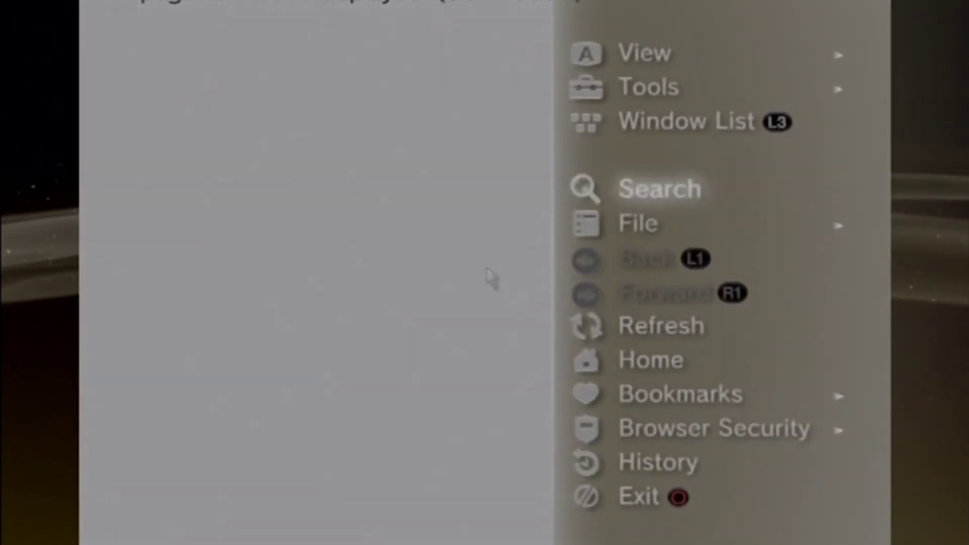
key(Up)
key(Up)
key(Right)
key(Down)
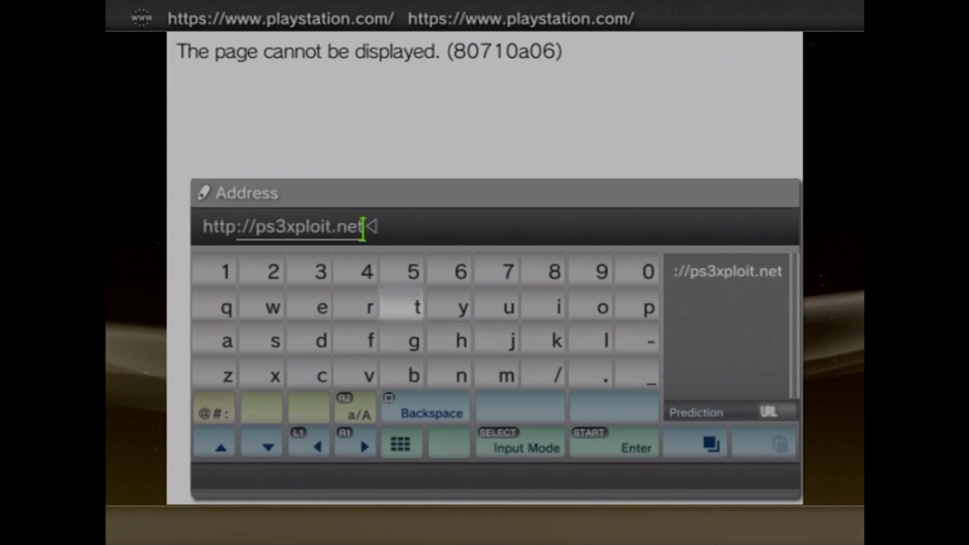
key(Right)
key(Right)
key(Right)
key(Right)
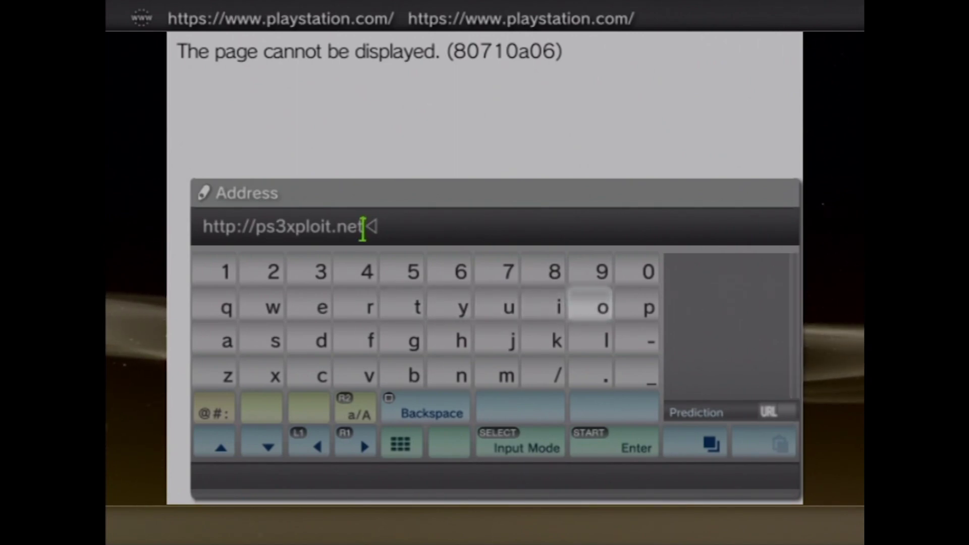
key(Return)
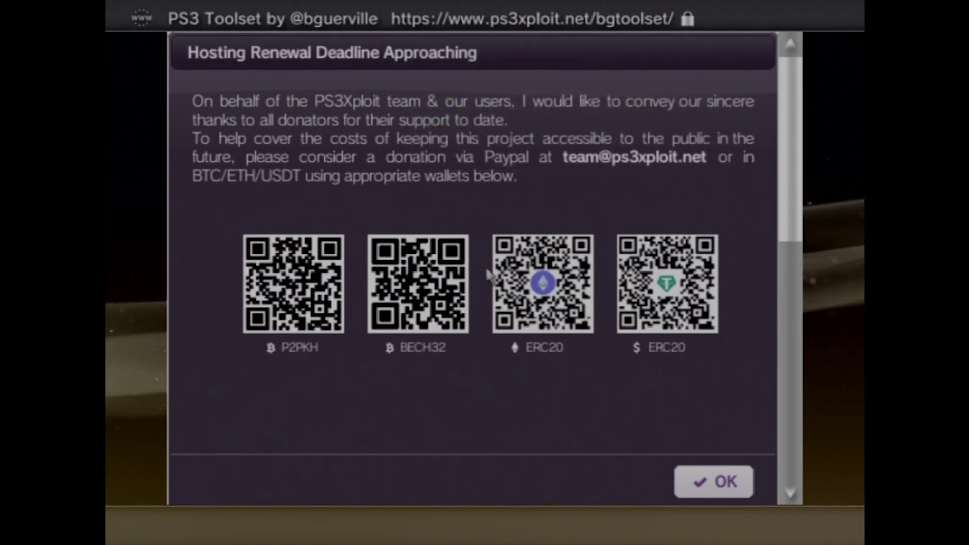
Dismiss the hosting-renewal notice, review System Manager with SM Strict Mode on, and select Flash Memory
click(716, 486)
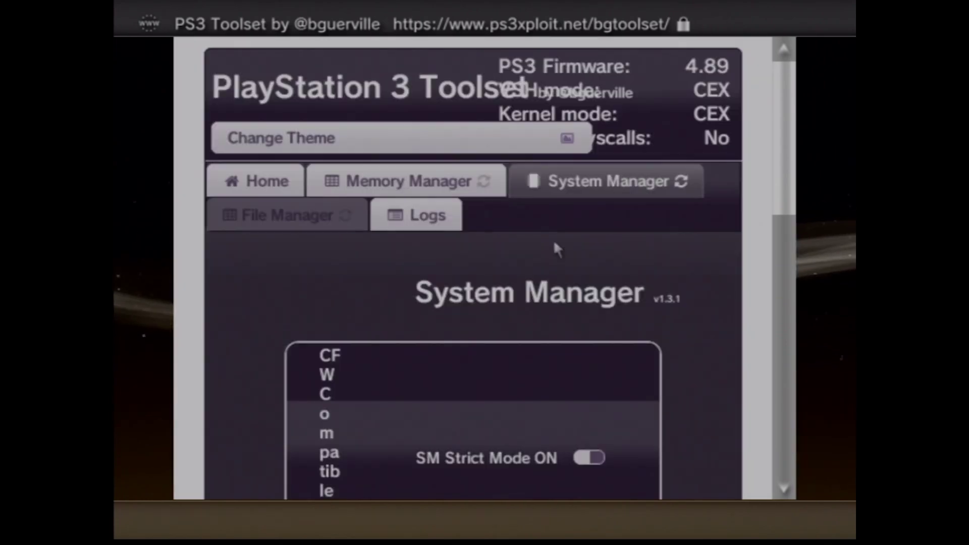
scroll(555, 366, down, 10)
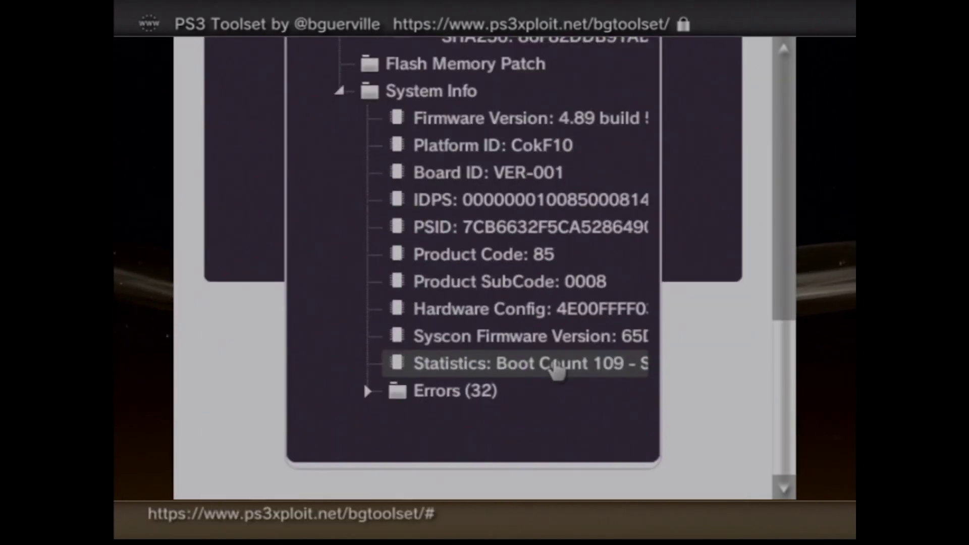
scroll(555, 366, up, 5)
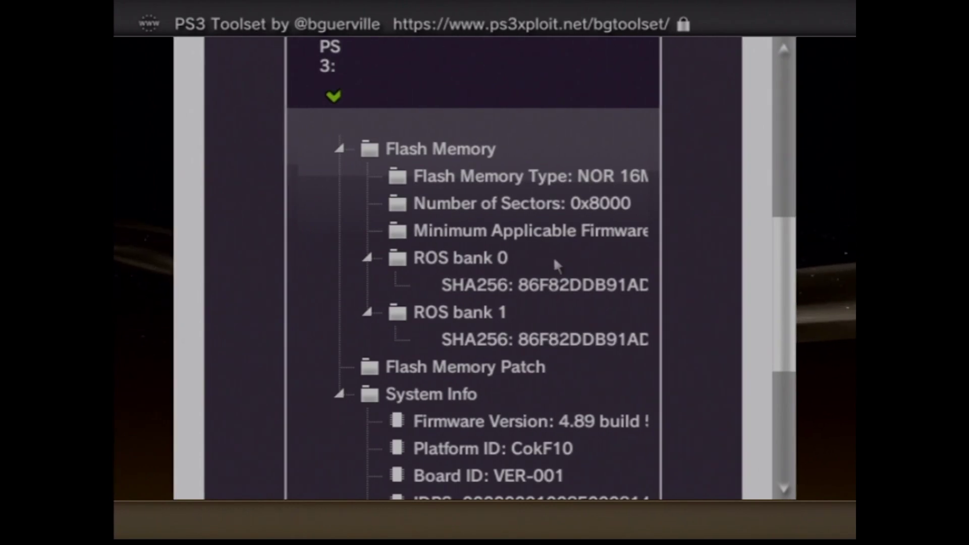
scroll(554, 113, up, 8)
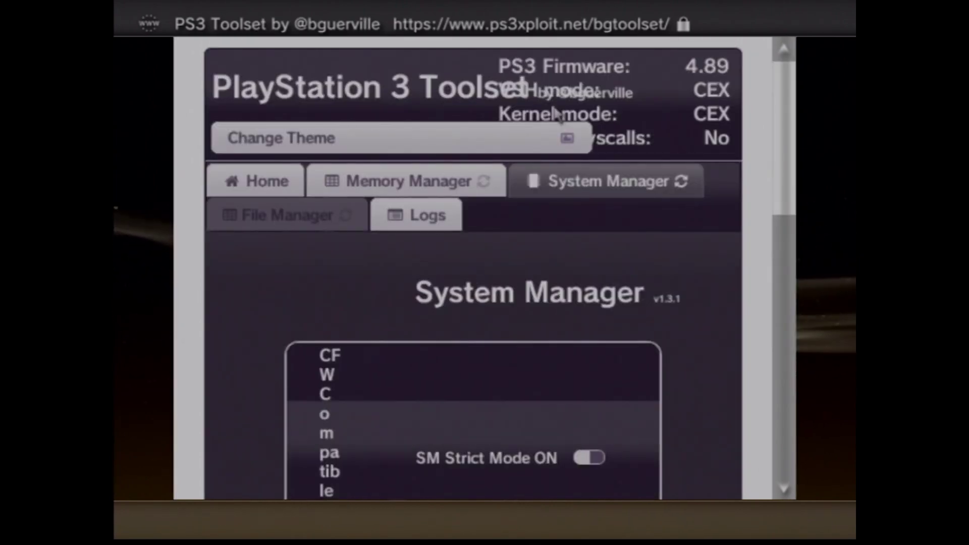
scroll(555, 113, down, 5)
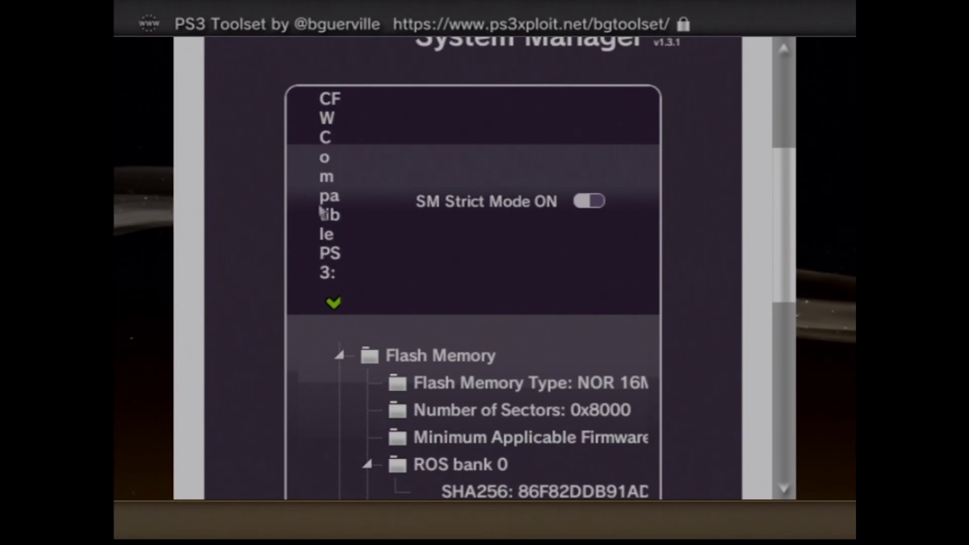
mouse_move(434, 252)
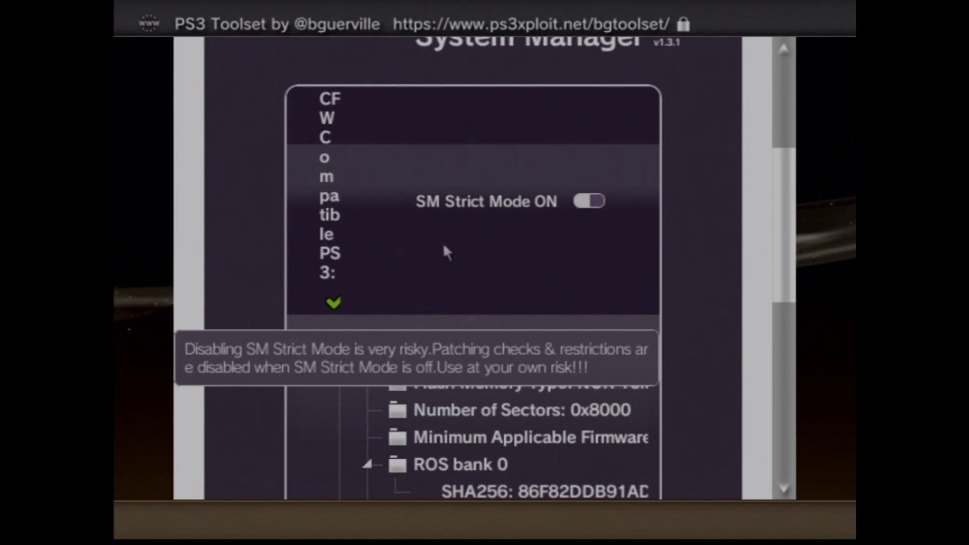
scroll(636, 187, up, 1)
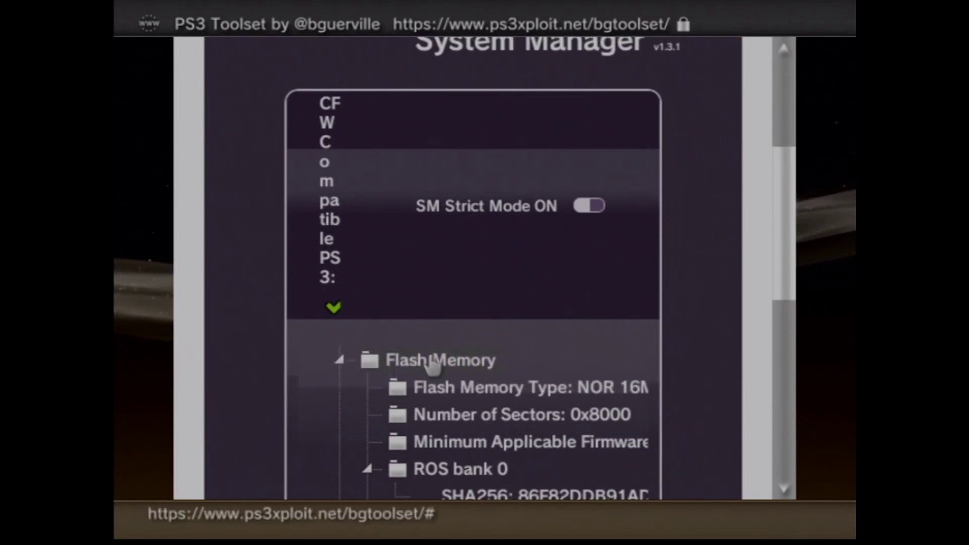
click(432, 360)
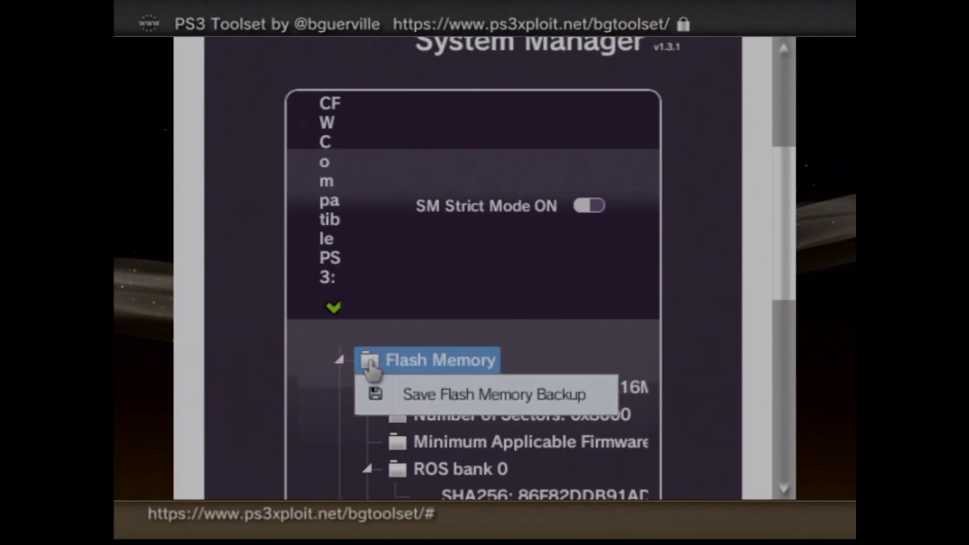
Save a flash memory backup to dump.hex and close the completed dump report
click(460, 396)
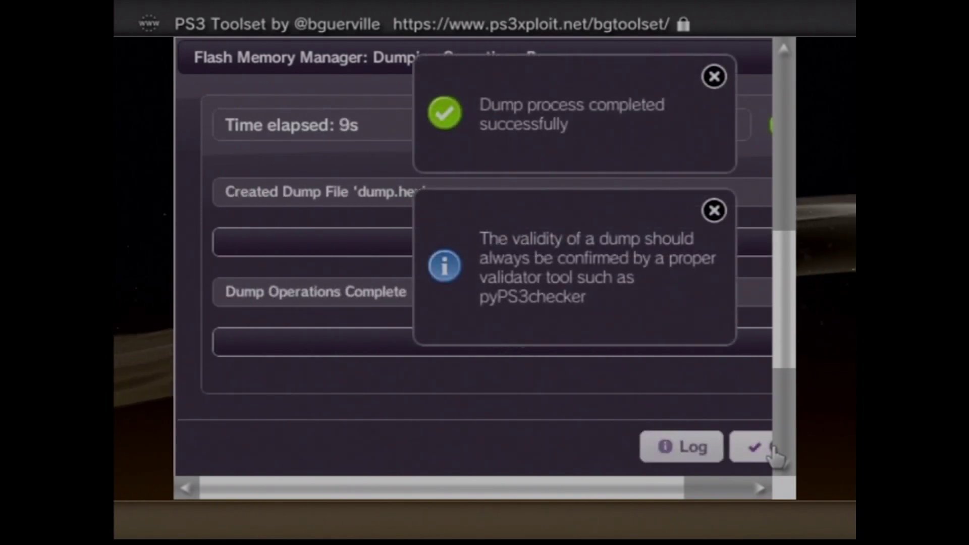
scroll(776, 457, right, 3)
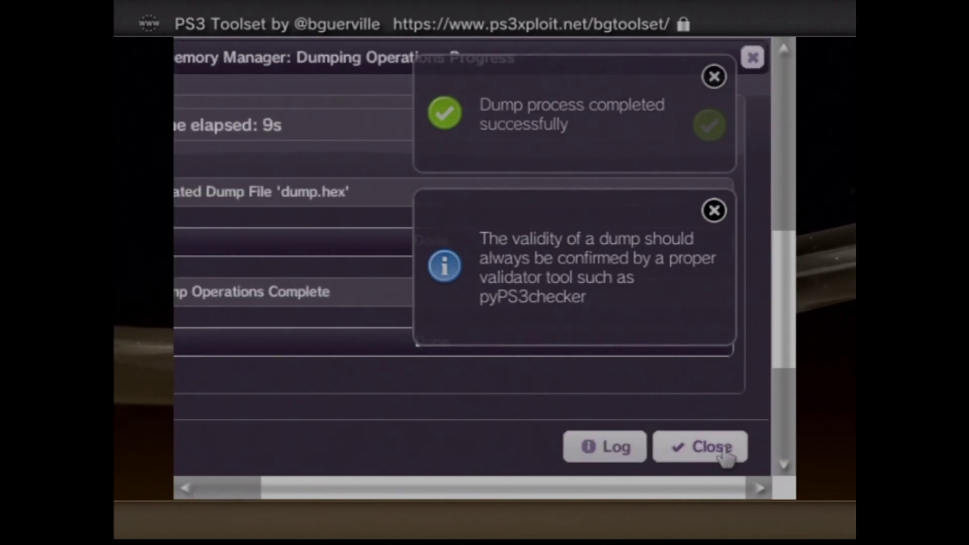
click(725, 451)
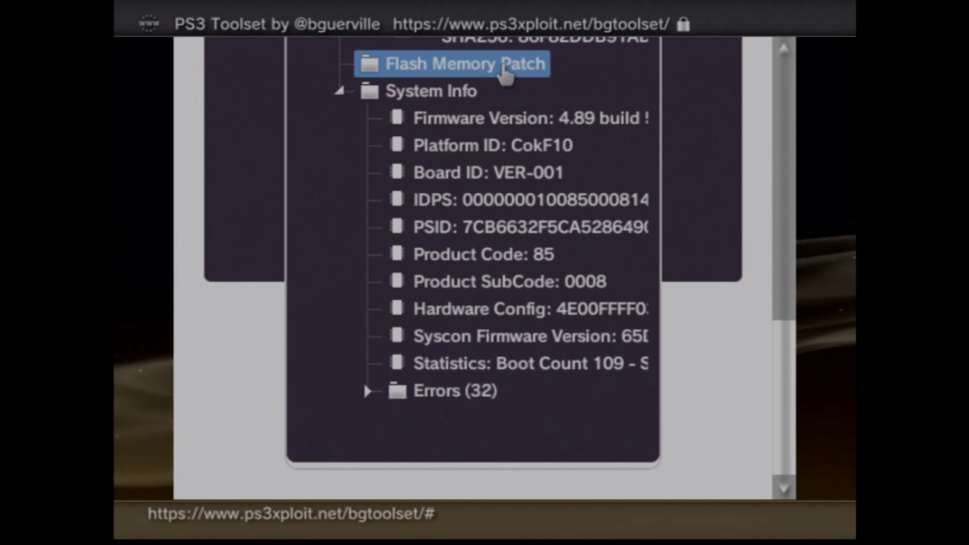
Download the NOFSM patch file nofsm_patch_489.bin to /dev_usb000 on the USB drive
click(372, 71)
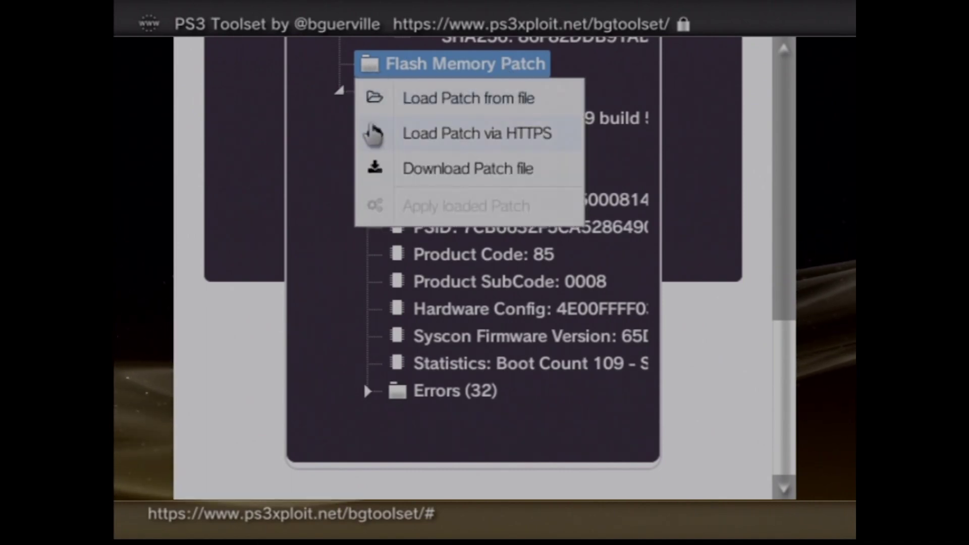
click(371, 181)
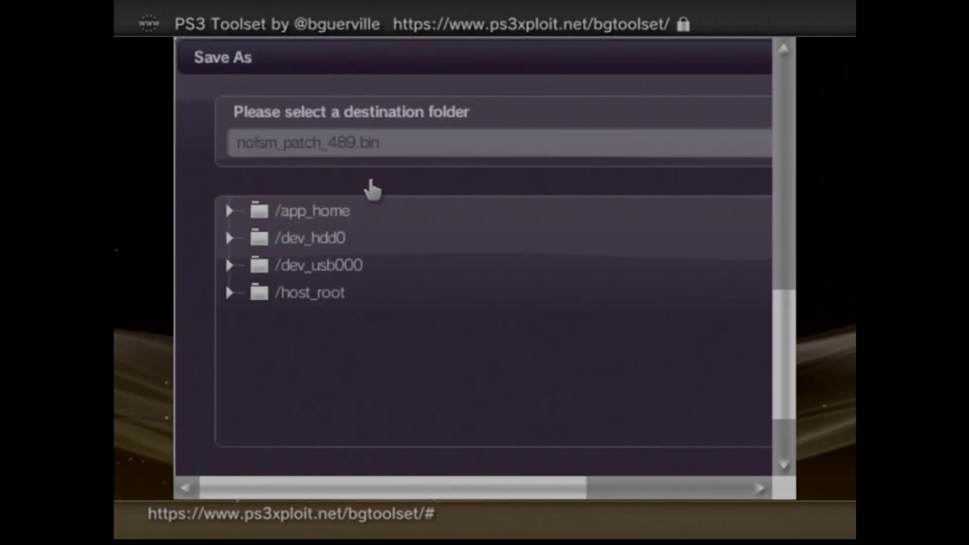
click(368, 265)
scroll(698, 485, down, 3)
scroll(697, 486, right, 2)
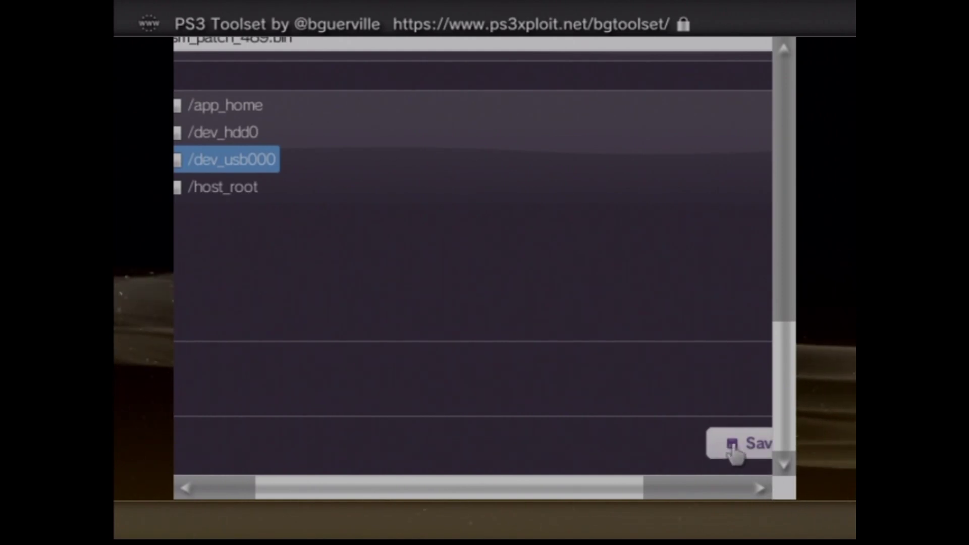
scroll(734, 454, right, 3)
click(608, 454)
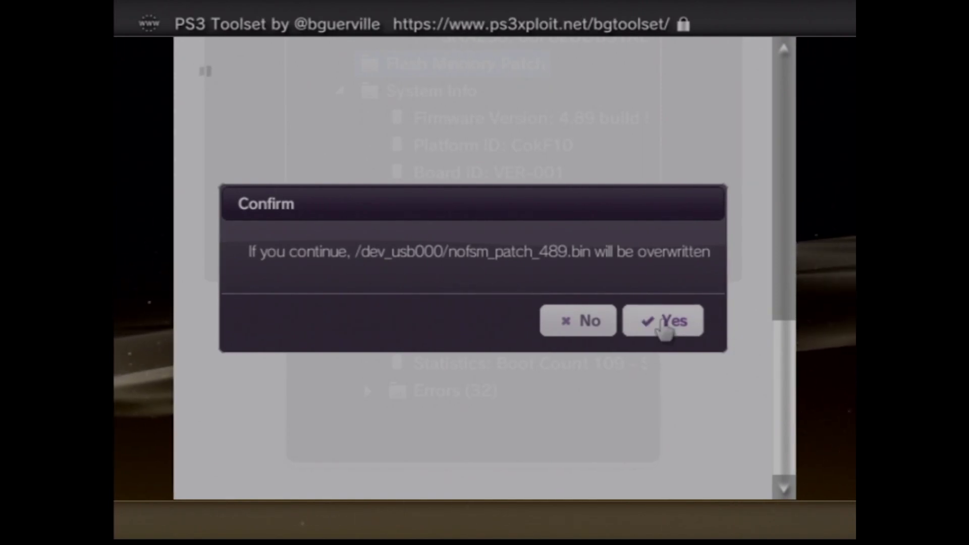
Overwrite the existing nofsm_patch_489.bin copy and let the download finish
click(664, 323)
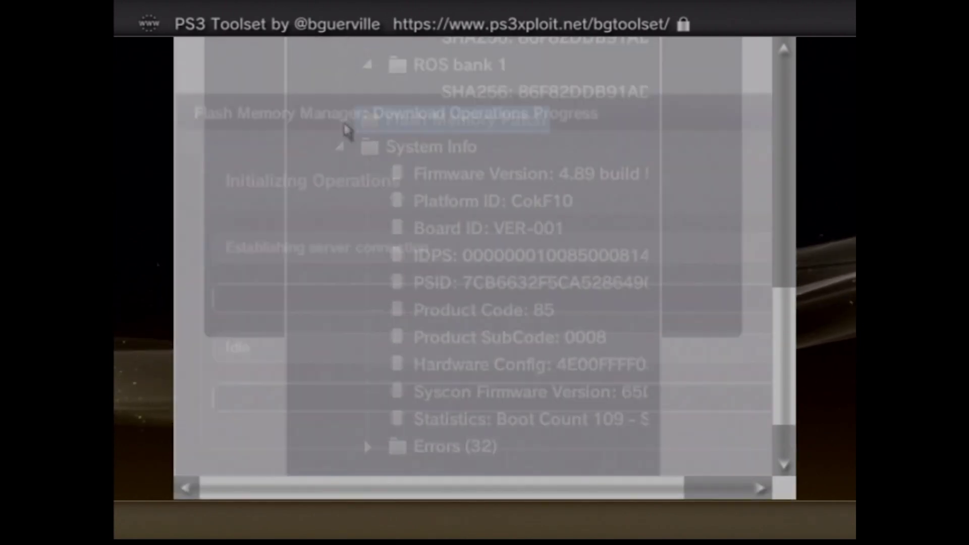
scroll(479, 362, down, 1)
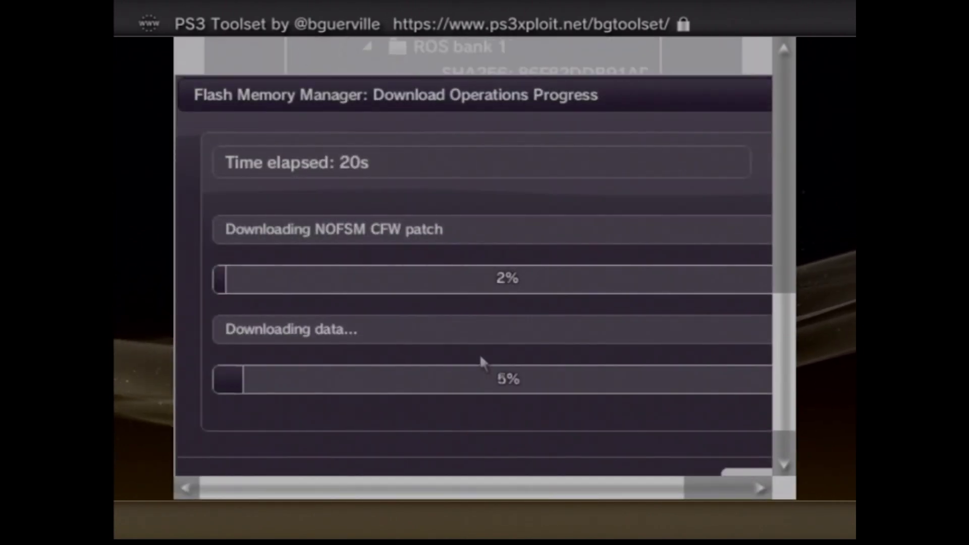
scroll(479, 361, right, 3)
scroll(479, 356, down, 1)
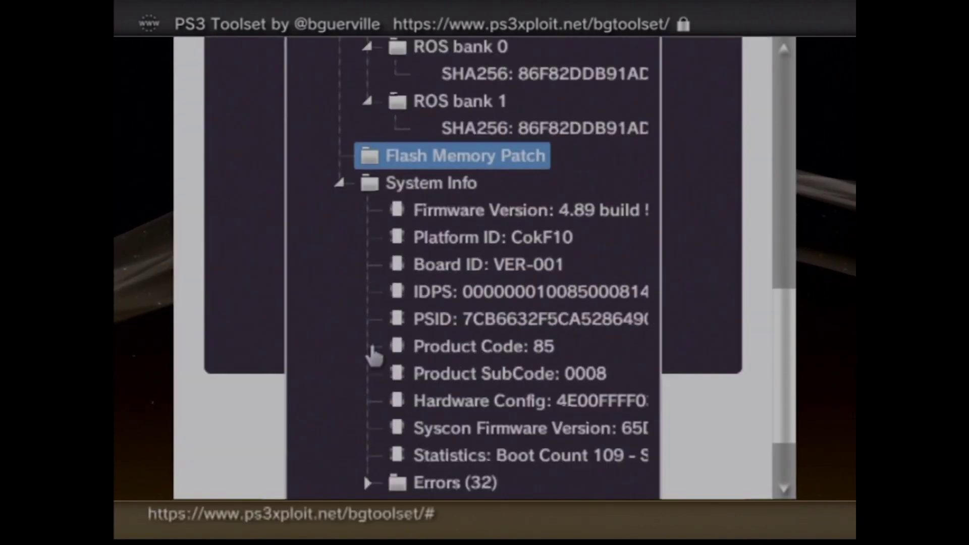
scroll(353, 302, up, 1)
click(395, 237)
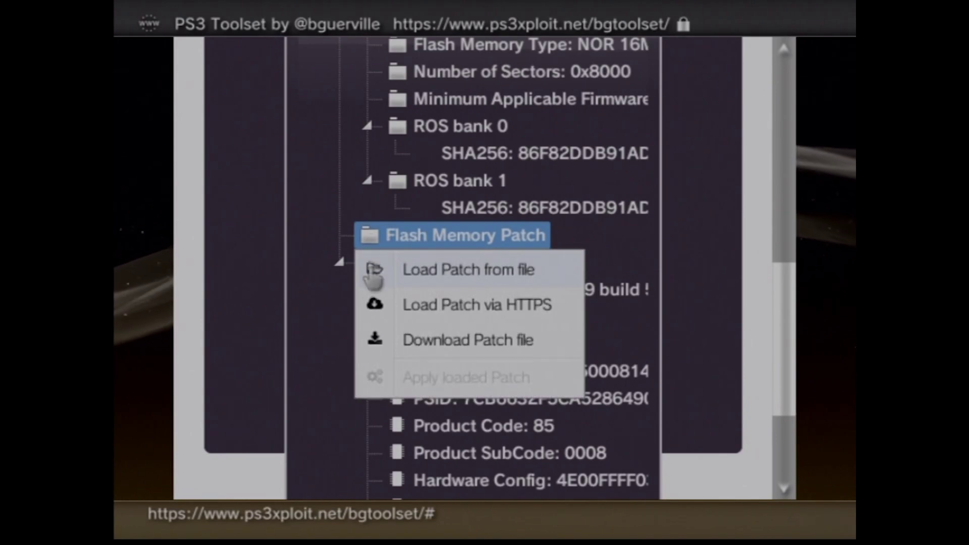
Load nofsm_patch_489.bin from /dev_usb000 as the flash memory patch
click(456, 270)
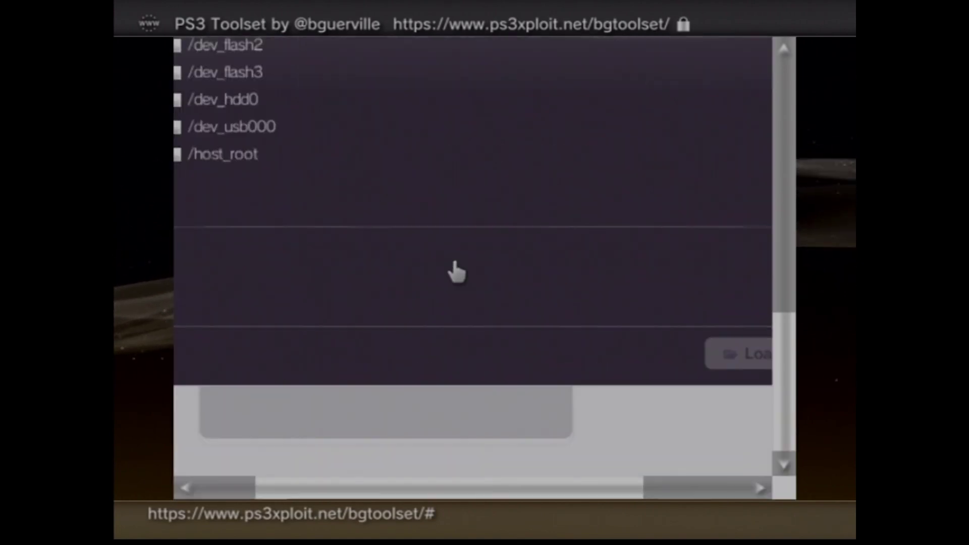
double_click(283, 379)
scroll(283, 383, down, 5)
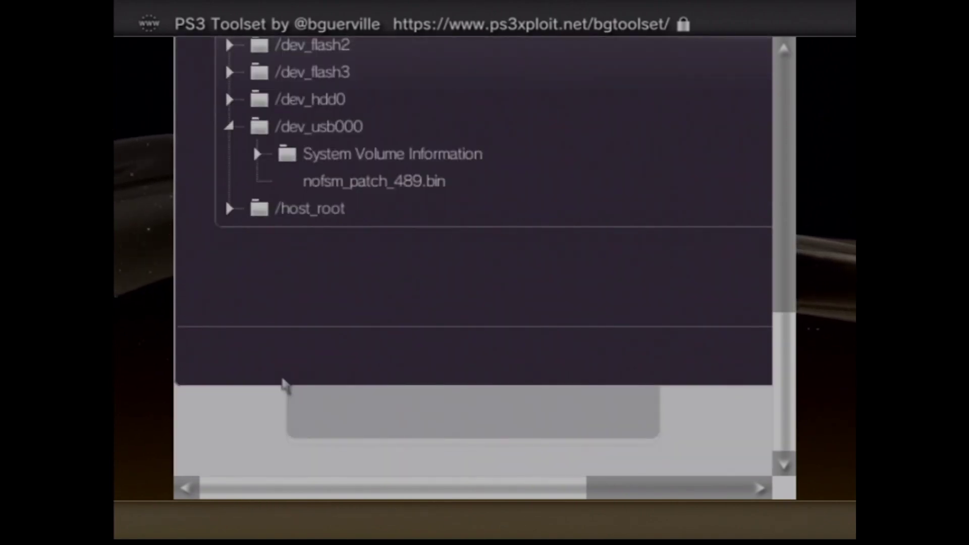
scroll(281, 382, up, 3)
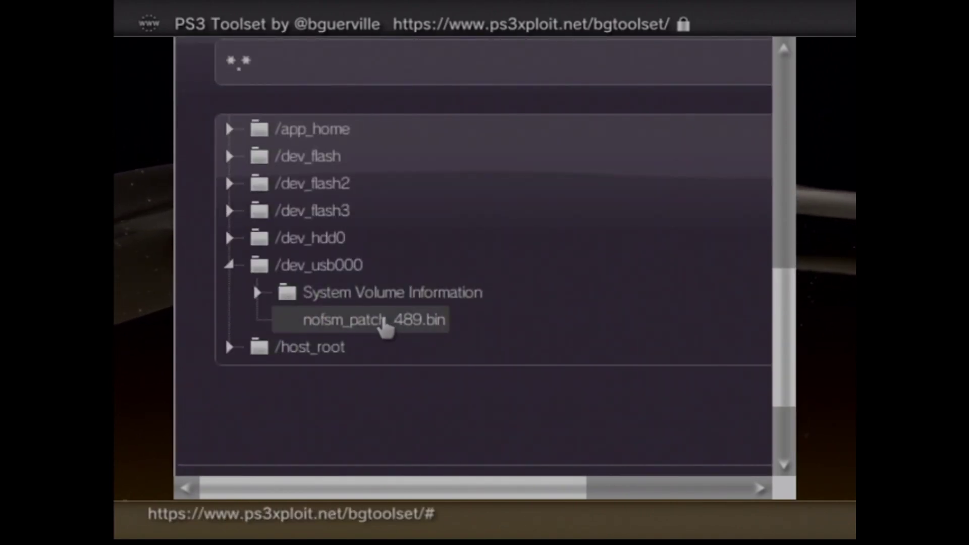
click(384, 322)
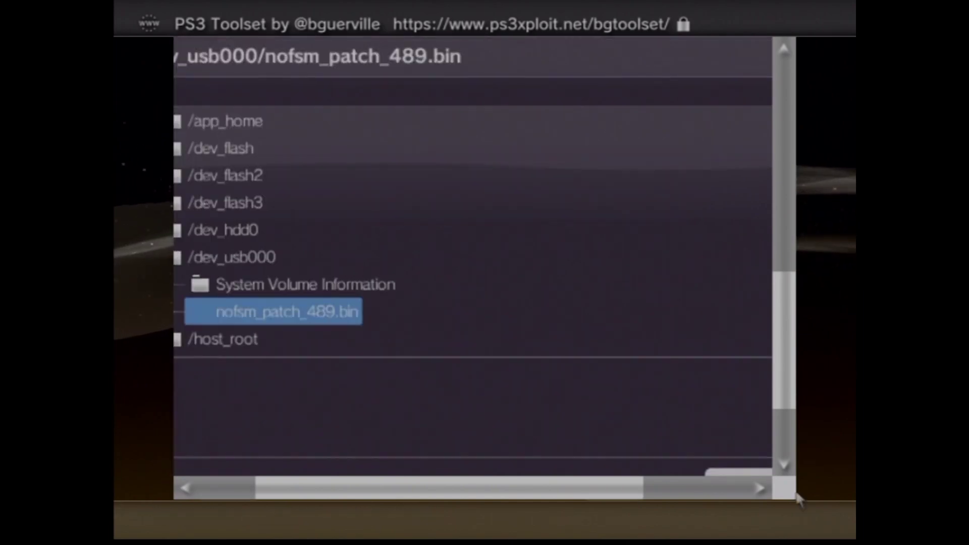
scroll(798, 499, down, 3)
scroll(799, 500, right, 3)
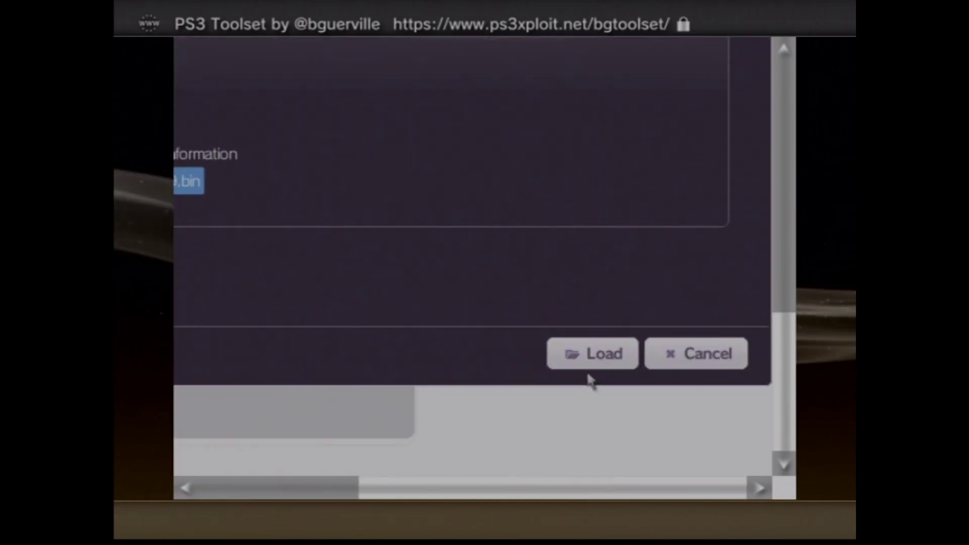
click(589, 356)
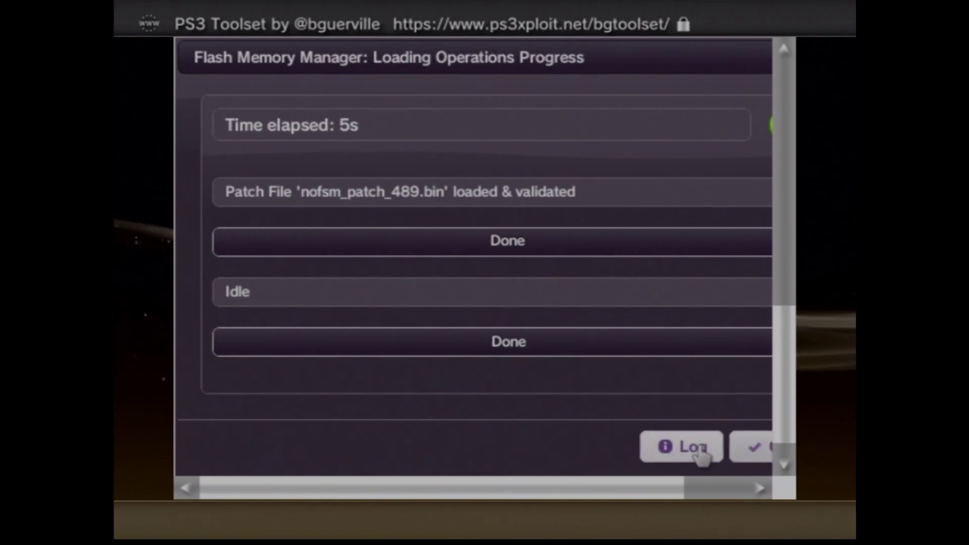
Close the nofsm_patch_489.bin loading report and bring up the Flash Memory Patch actions
scroll(698, 337, up, 3)
scroll(698, 337, down, 4)
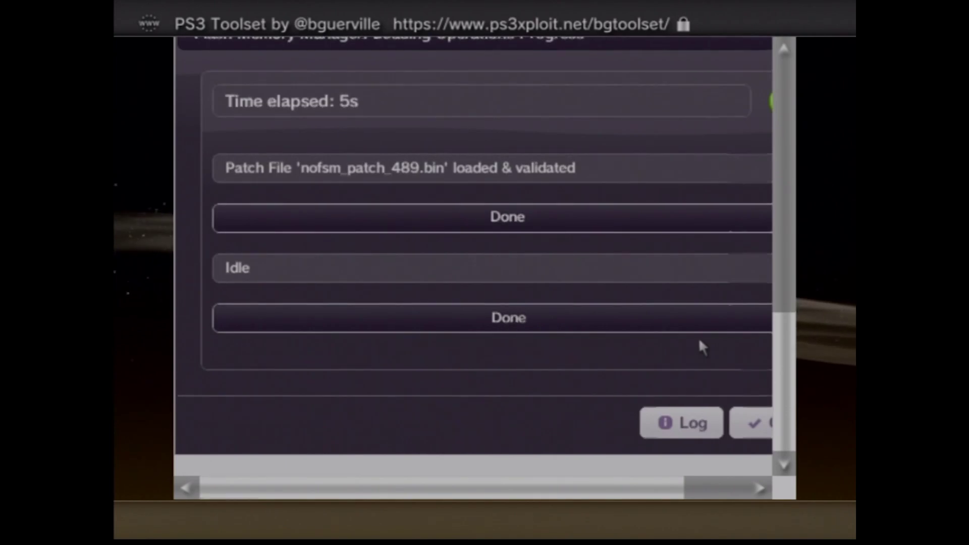
scroll(698, 337, right, 3)
click(699, 439)
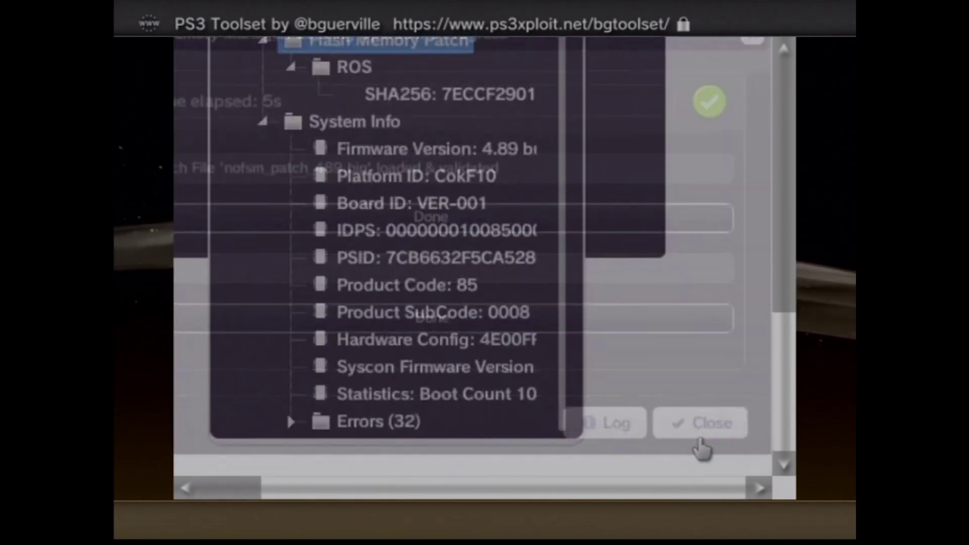
scroll(361, 120, up, 1)
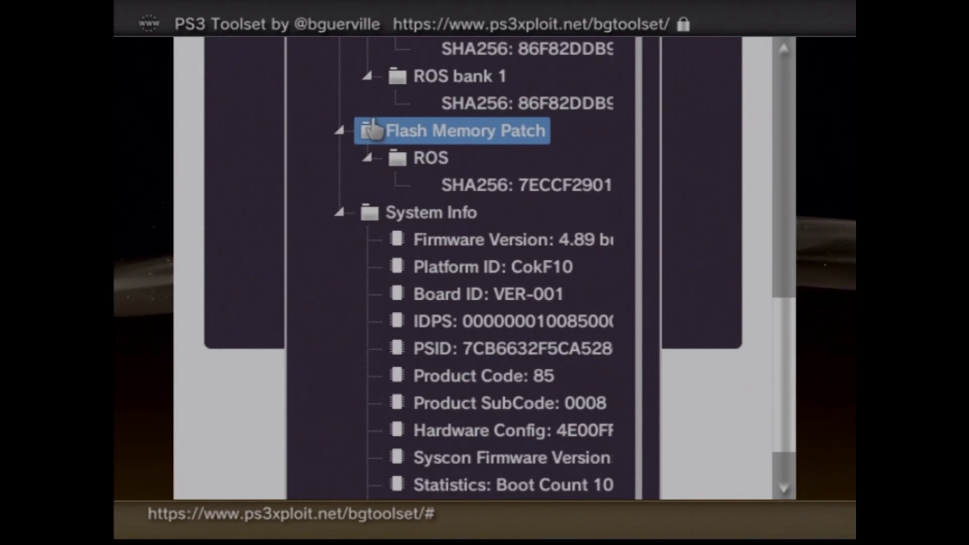
click(370, 133)
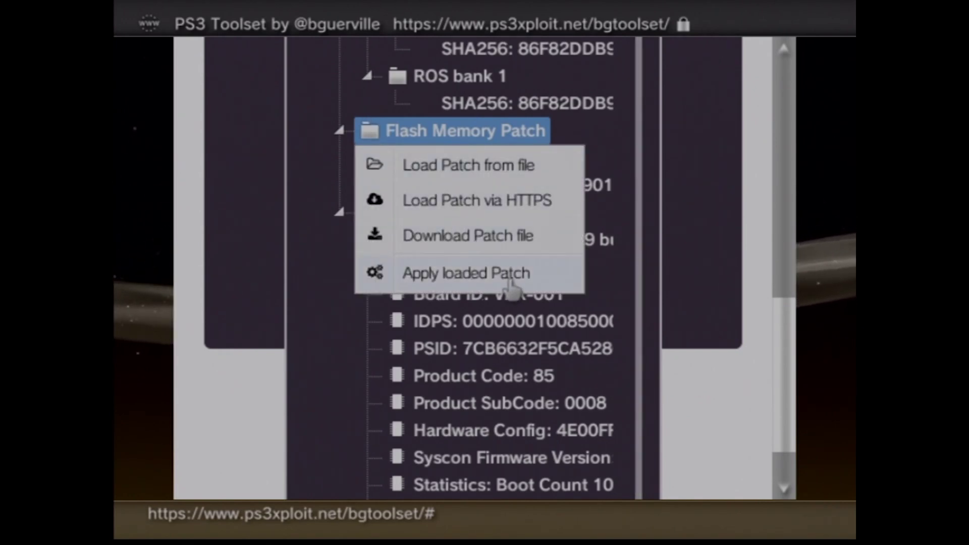
Apply the loaded no-FSM patch to flash memory, confirming despite the brick warning
click(472, 285)
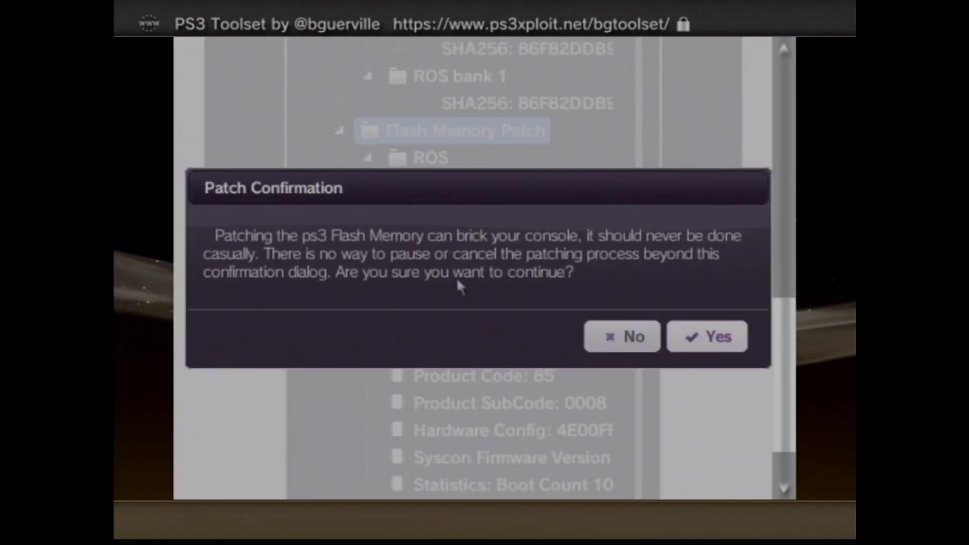
click(725, 338)
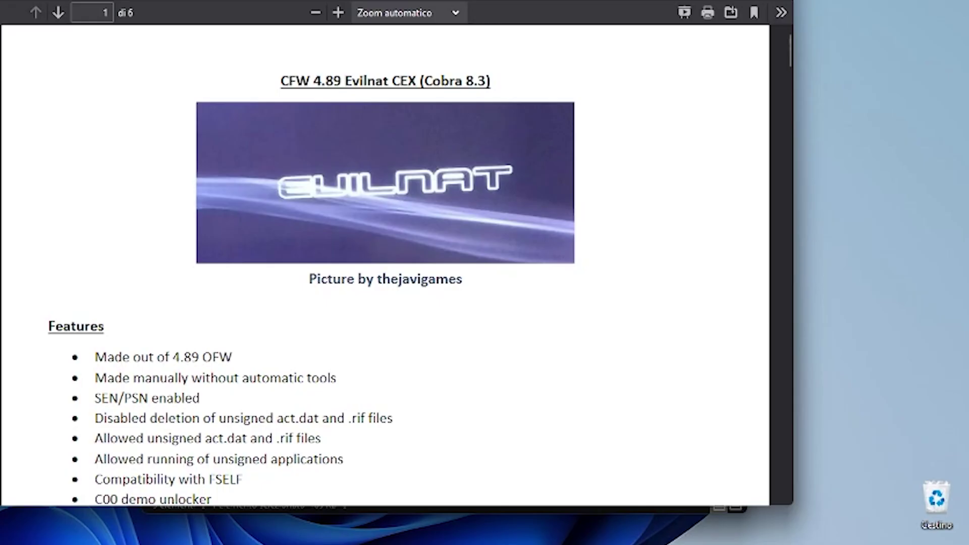
Extract the CFW 4.89 Evilnat Cobra [CEX] RAR archive into its own folder with WinRAR
scroll(596, 71, down, 4)
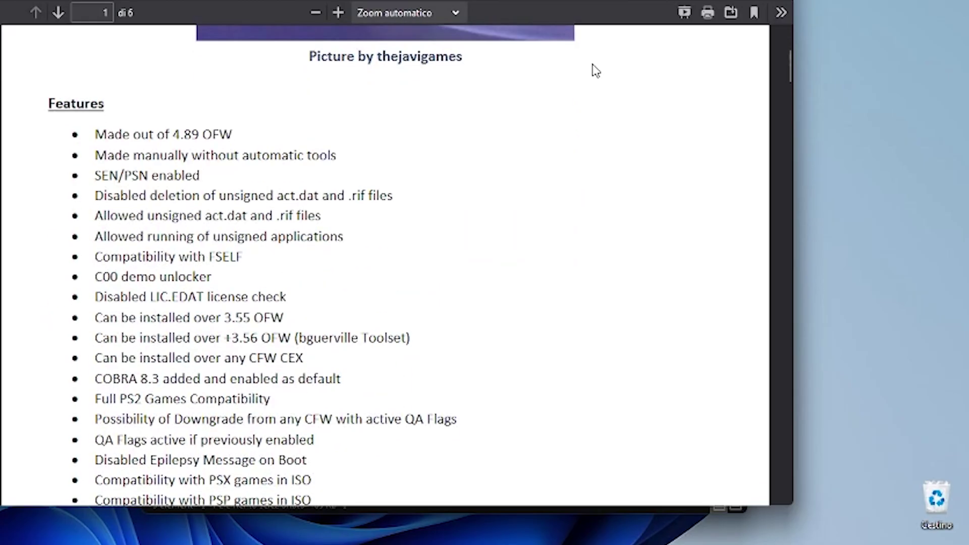
scroll(593, 70, down, 1)
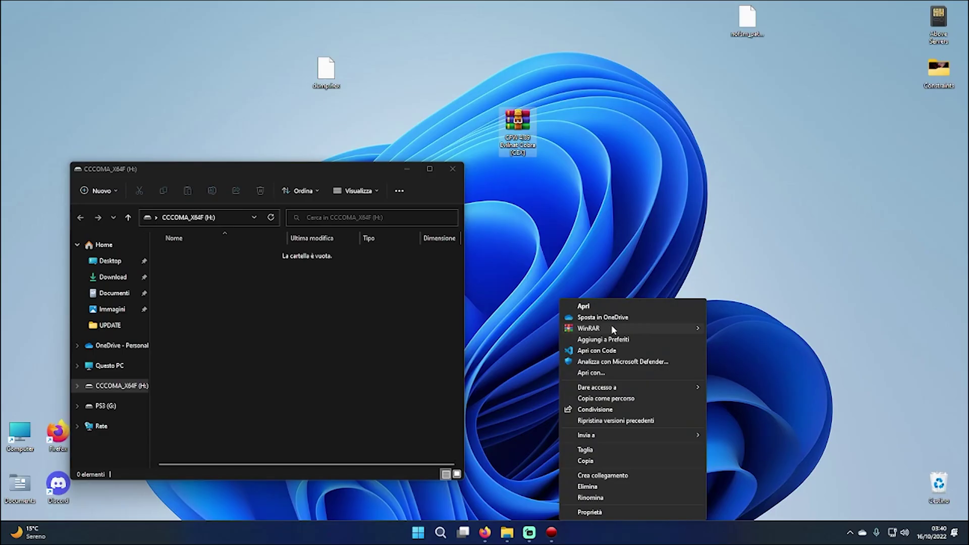
mouse_move(610, 327)
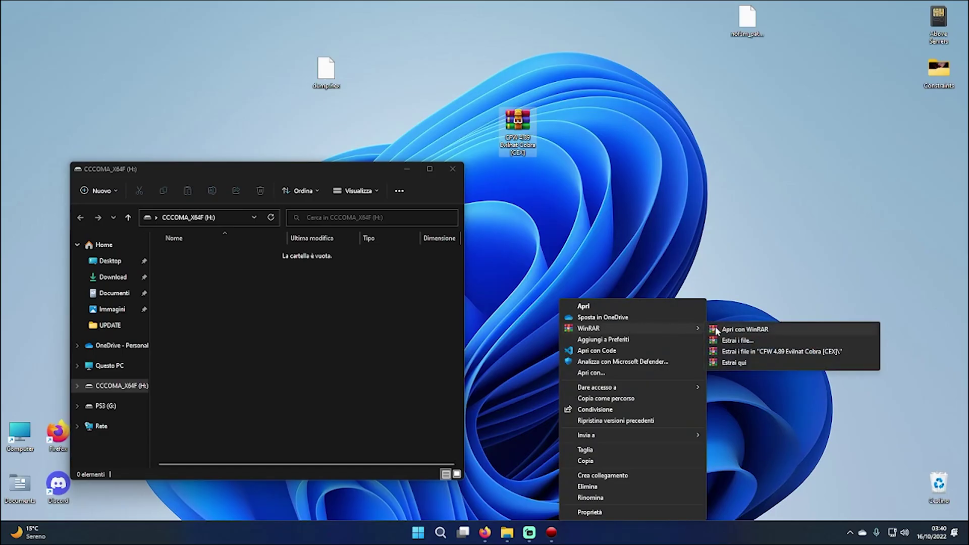
click(742, 351)
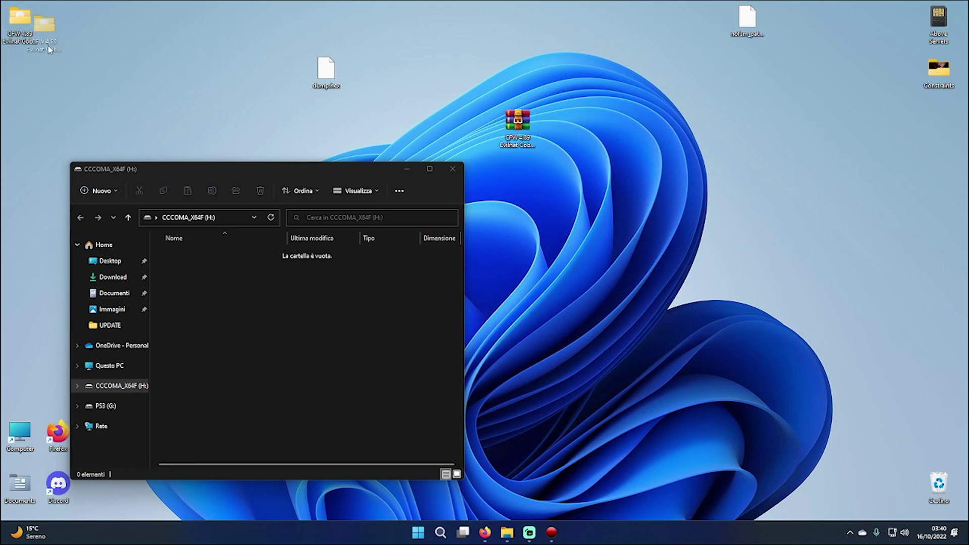
Copy the extracted PS3 folder, containing UPDATE\PS3UPDAT.PUP, onto the CCCOMA_X64F USB drive
double_click(554, 222)
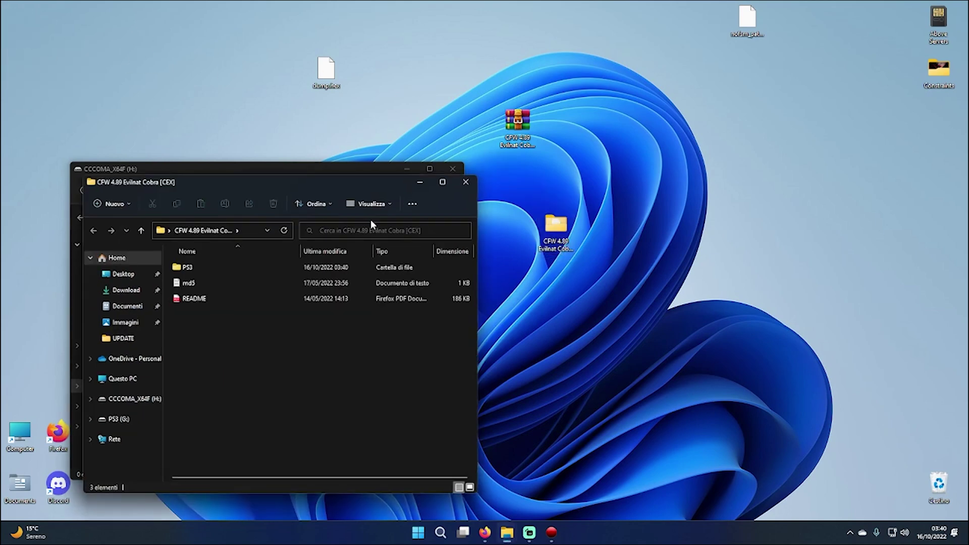
drag(323, 194, 660, 194)
click(526, 267)
double_click(526, 267)
double_click(539, 266)
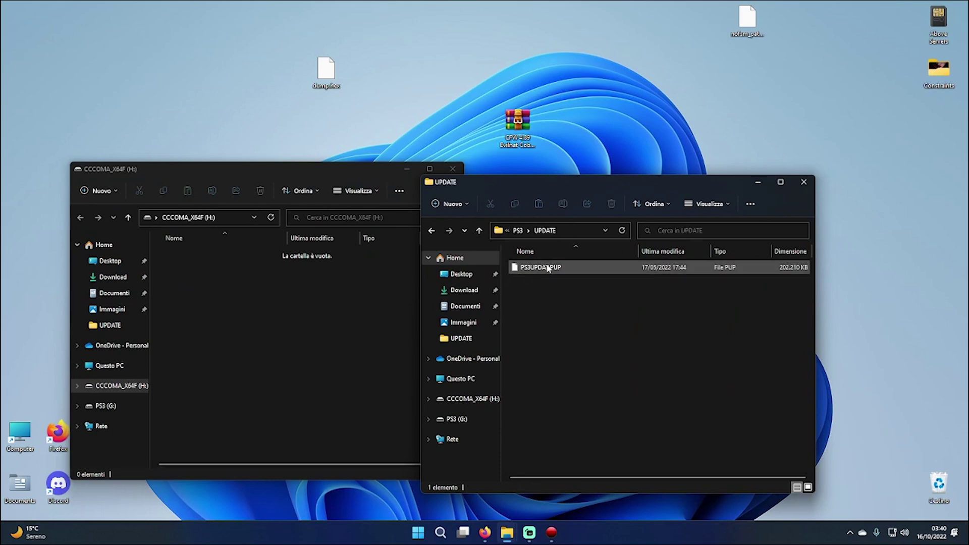
click(525, 230)
click(535, 230)
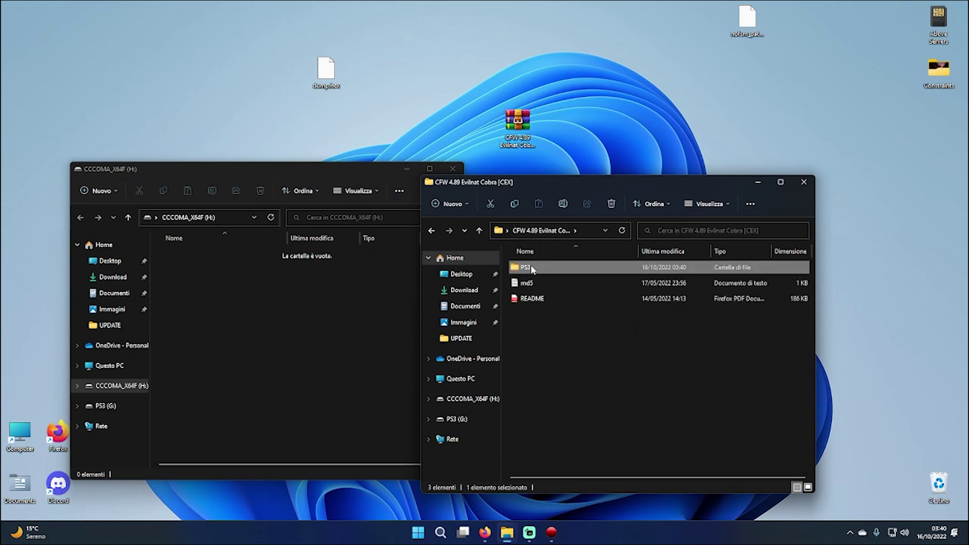
drag(530, 266, 323, 287)
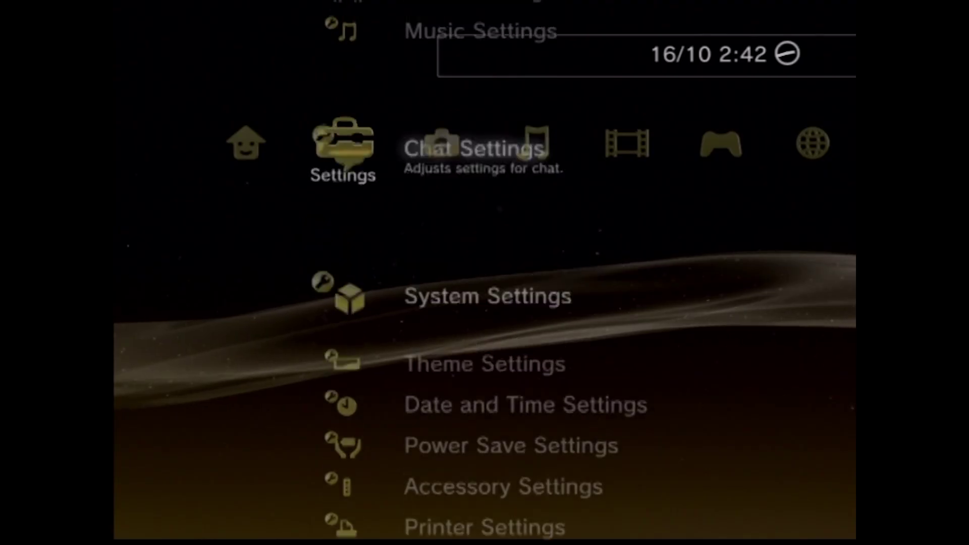
Install the 4.89 Evilnat update through System Update > Update via Storage Media
key(Up)
key(Up)
key(Up)
key(Up)
key(Up)
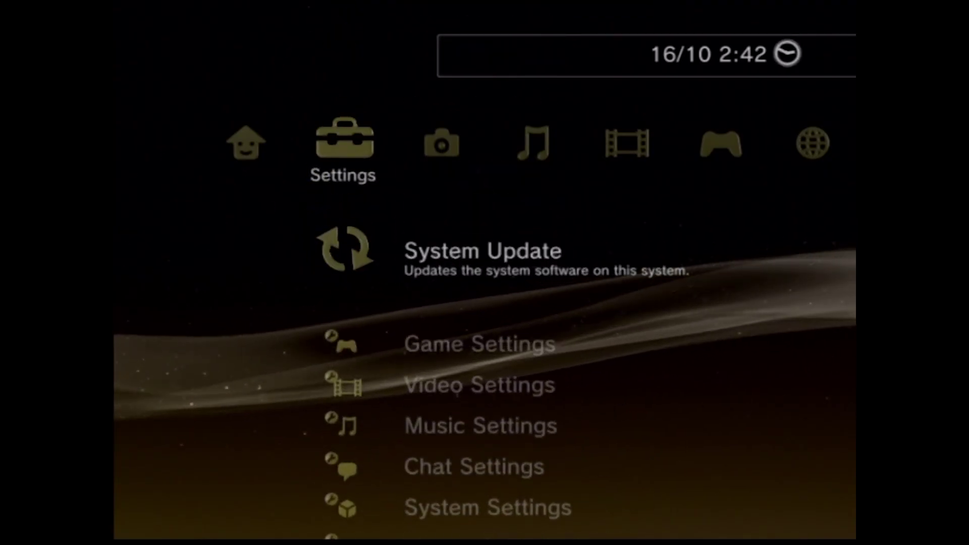
key(Return)
key(Down)
key(Return)
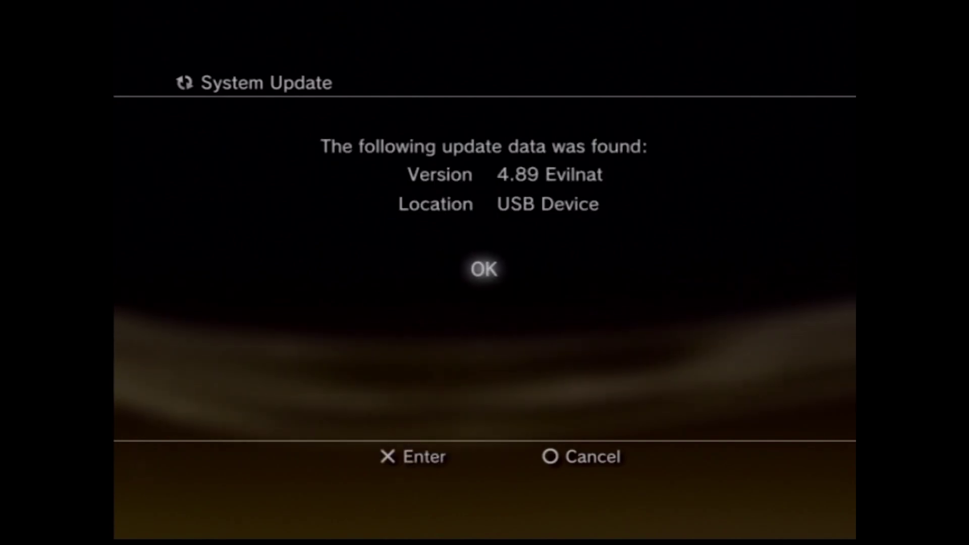
key(Return)
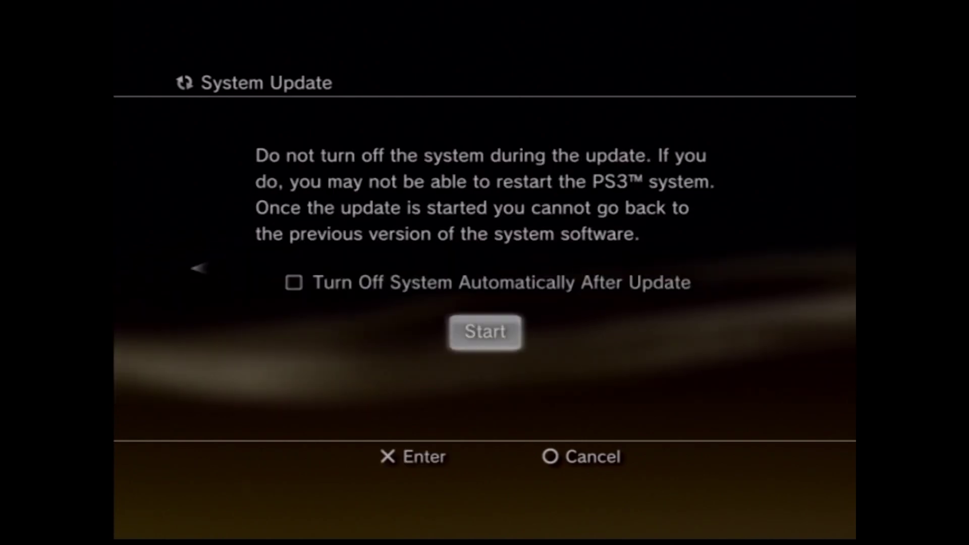
key(Return)
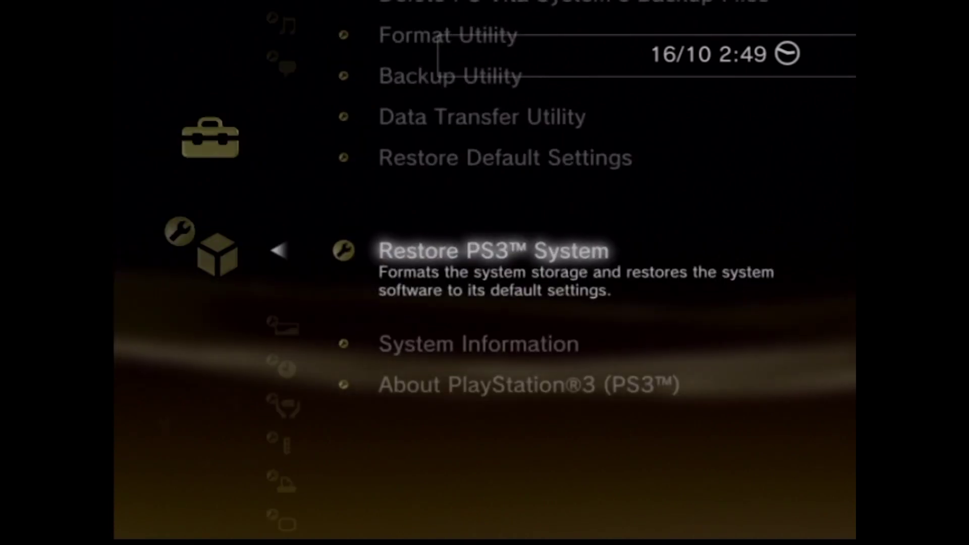
Confirm System Information reports Version 4.89, then go back to the Settings list
key(Down)
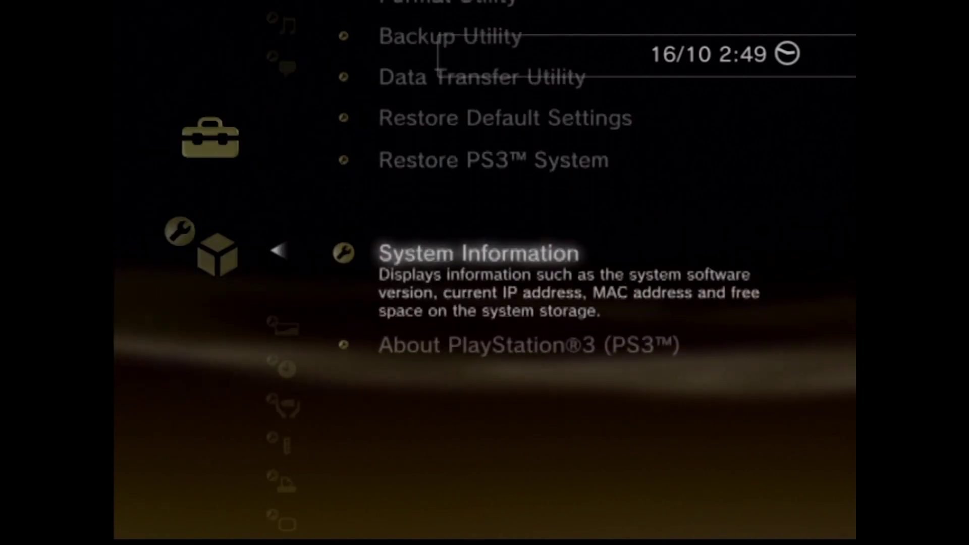
key(Return)
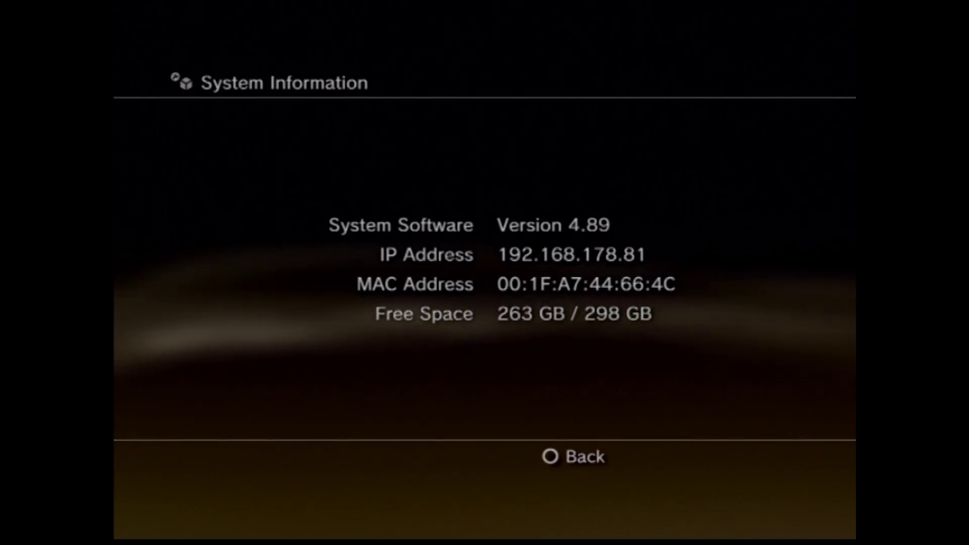
key(Escape)
key(Escape)
key(Down)
key(Down)
key(Down)
key(Down)
key(Down)
key(Down)
key(Down)
key(Down)
key(Down)
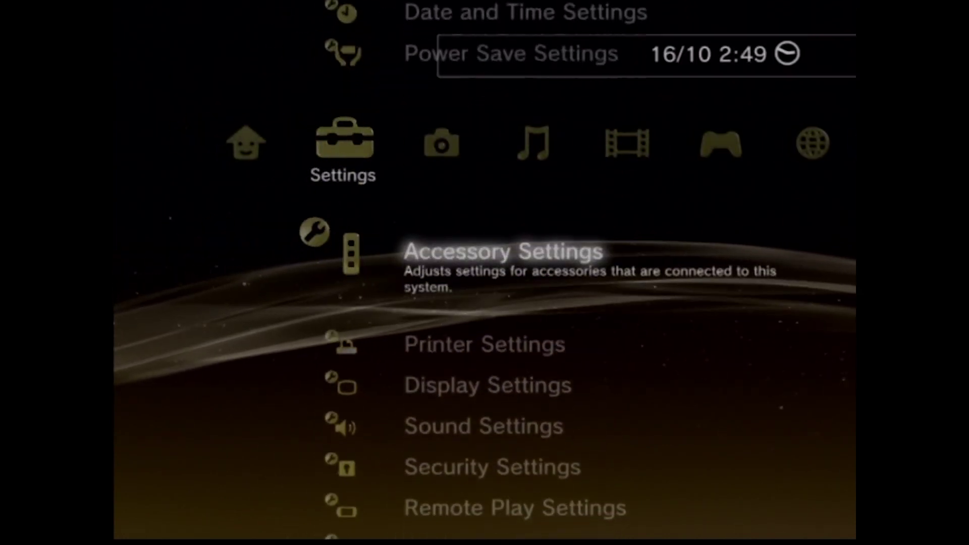
key(Down)
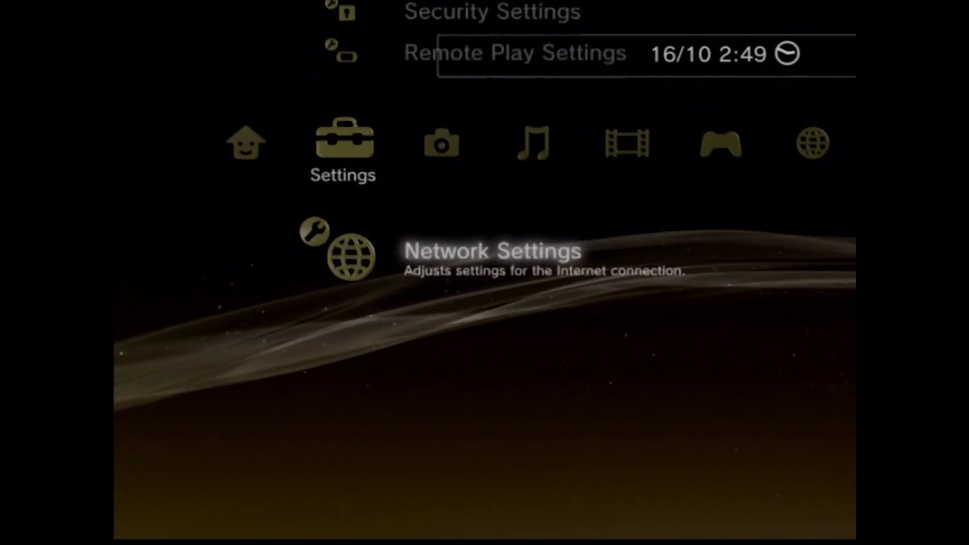
key(Return)
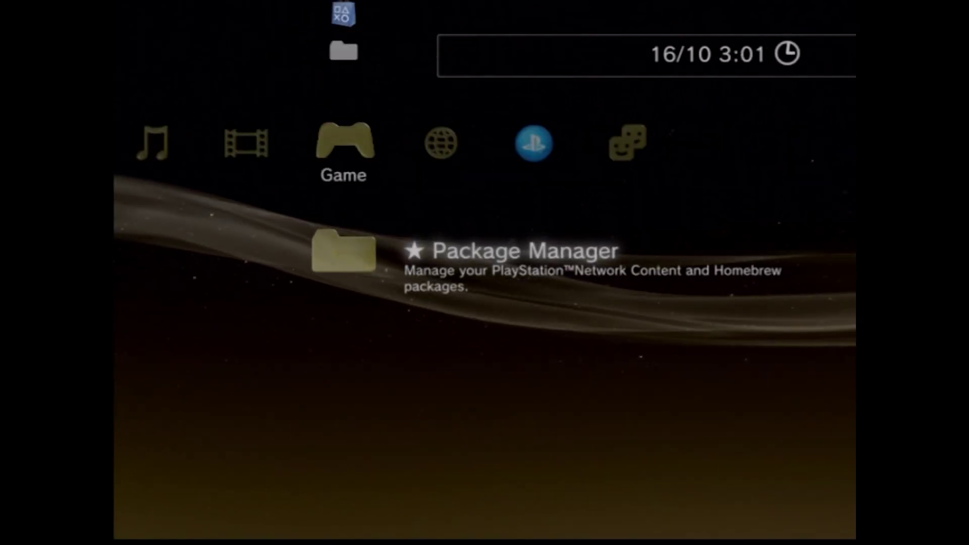
Install IRISMAN_4.89.pkg from the USB root via Package Manager > Install Package Files > Standard
key(Return)
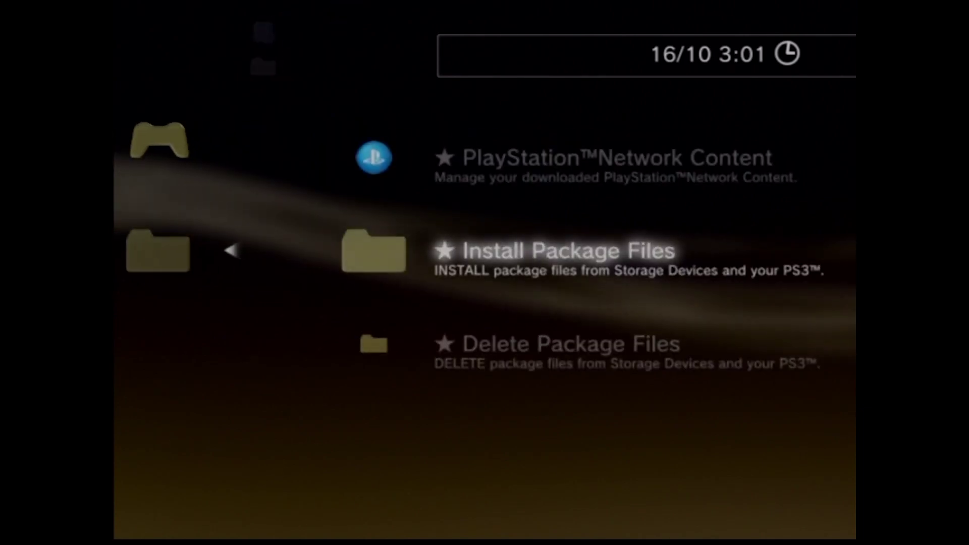
key(Return)
key(Down)
key(Down)
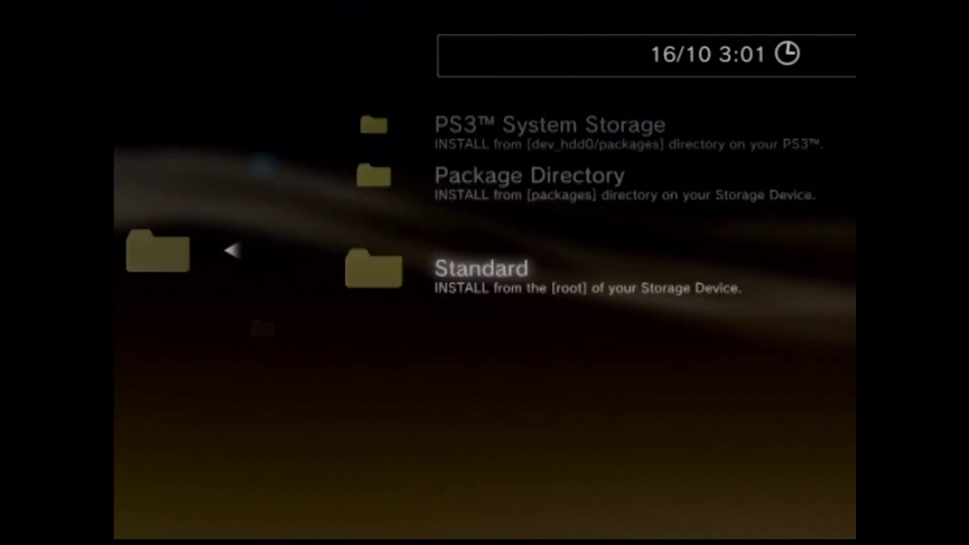
key(Return)
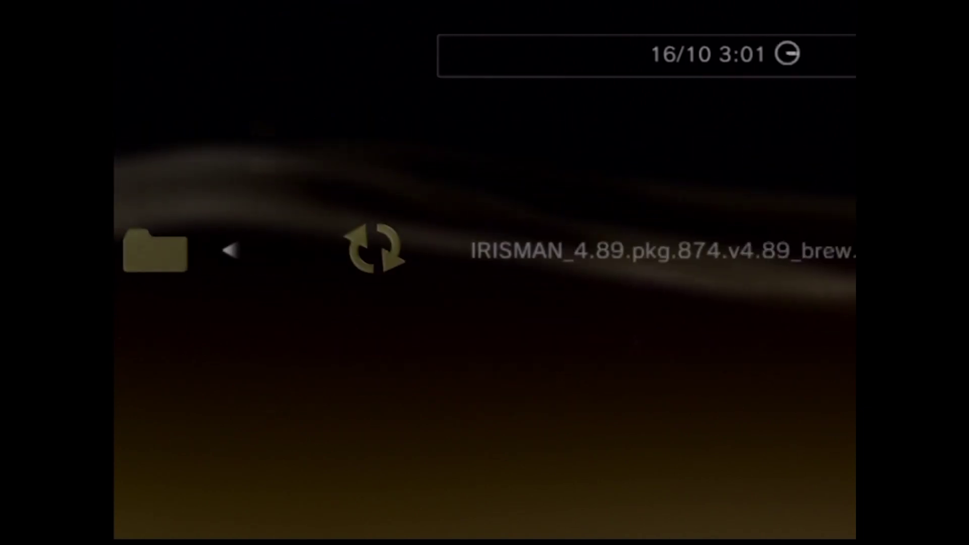
key(Return)
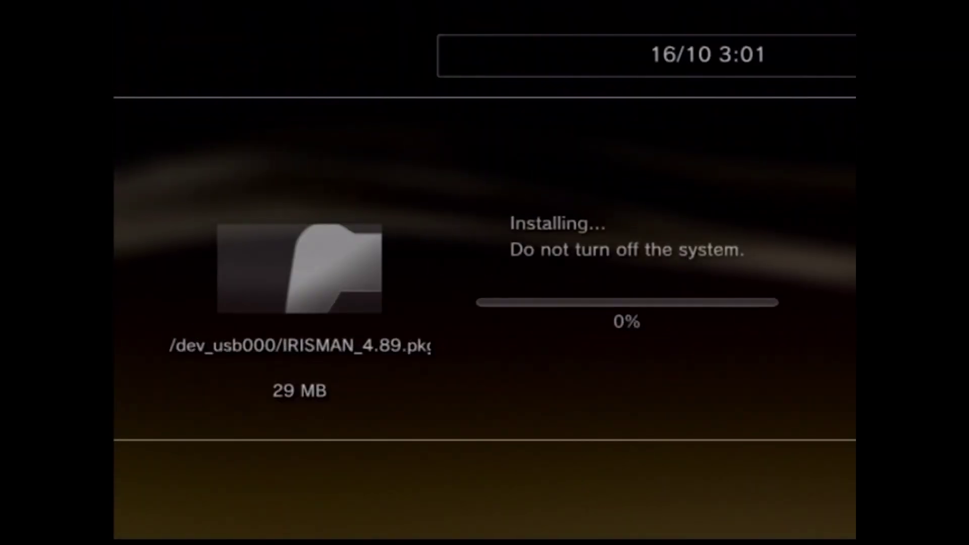